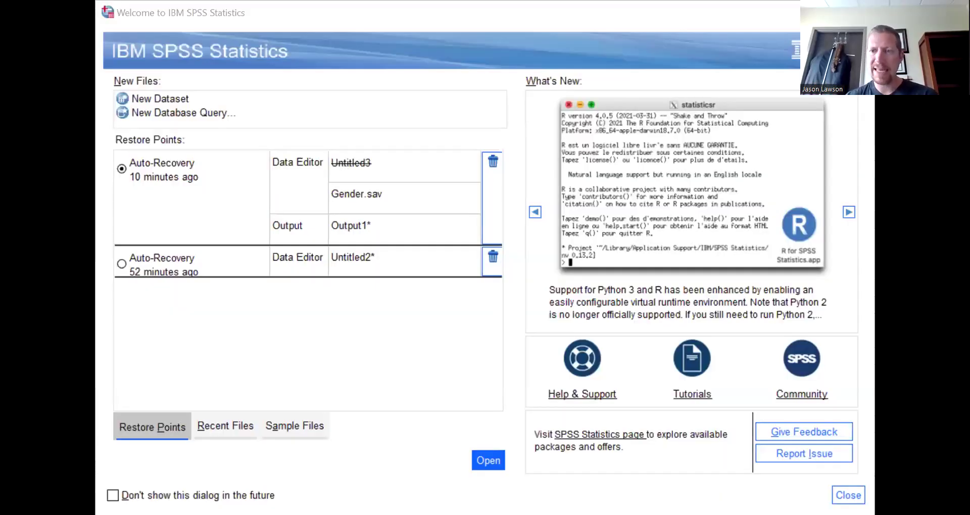
Choose New Dataset in the Welcome dialog to get an empty Untitled2 Data Editor.
mouse_move(209, 252)
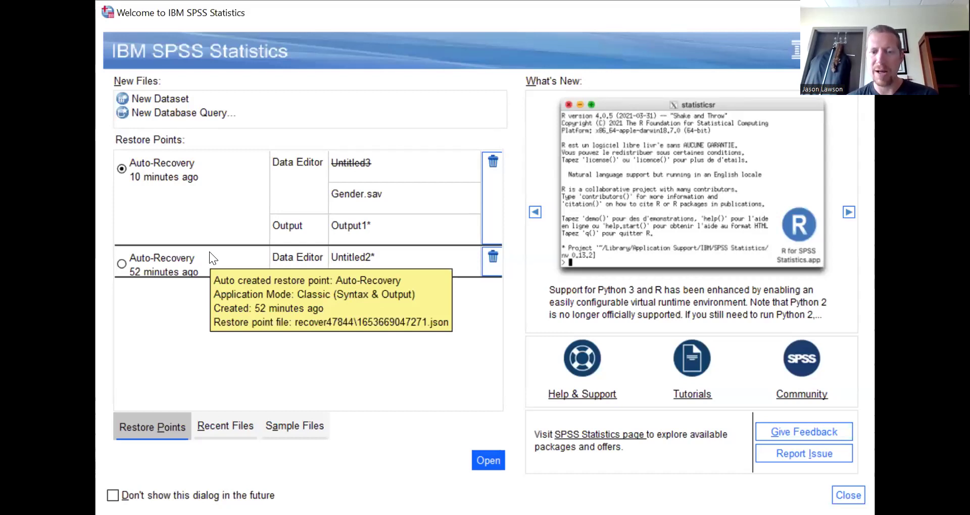
click(170, 98)
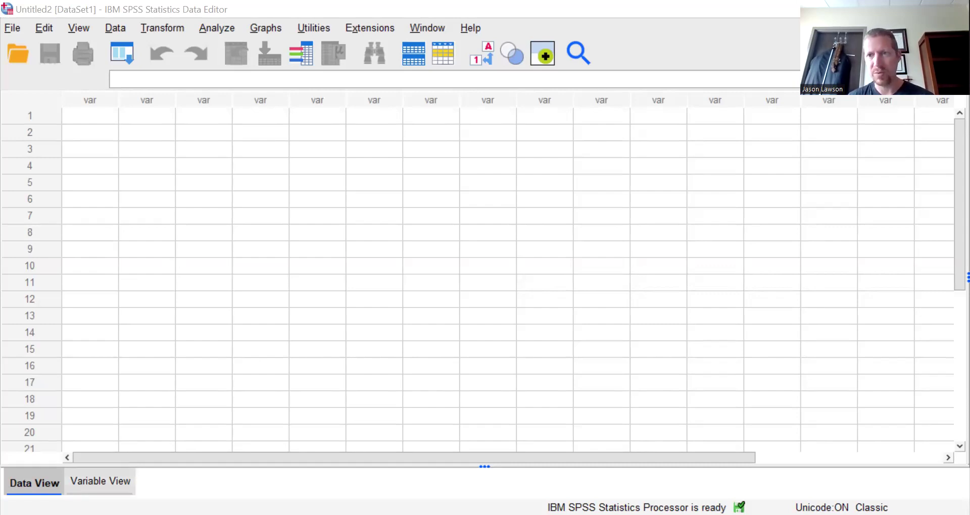
Enter the first codes 1, 2, 2, 1 into rows 1–4 of the first column.
click(100, 481)
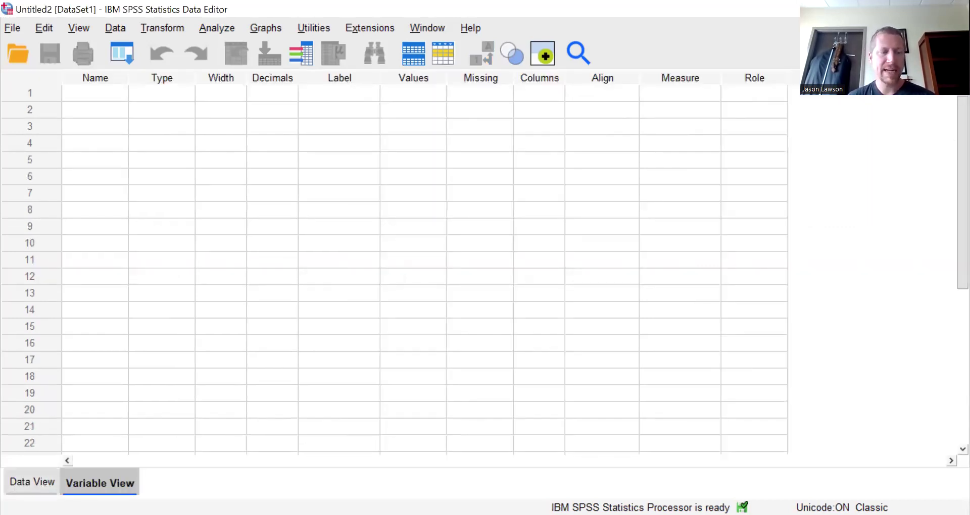
click(32, 481)
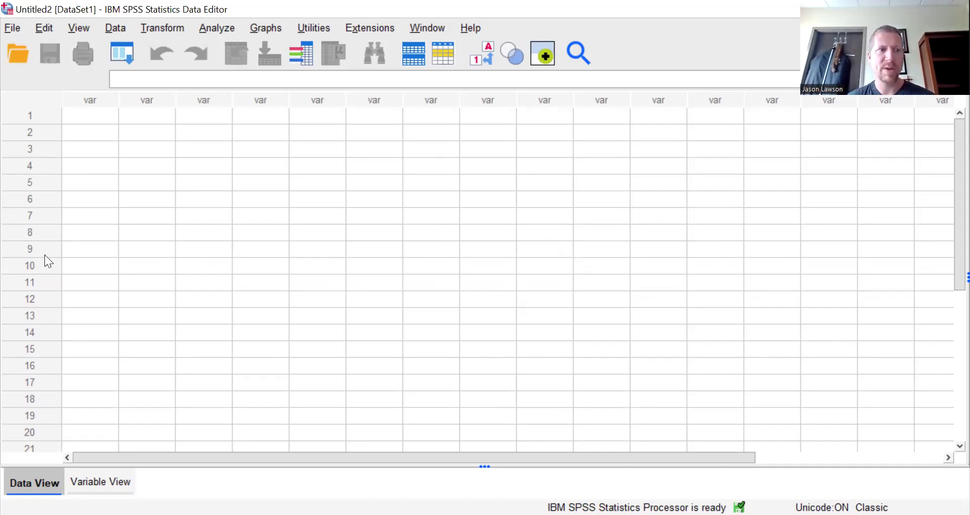
click(100, 123)
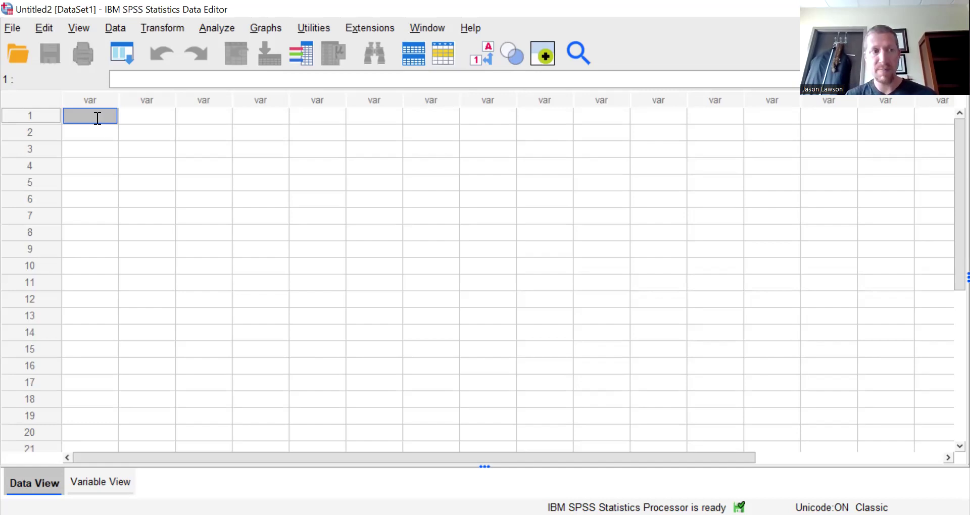
text(1)
key(Return)
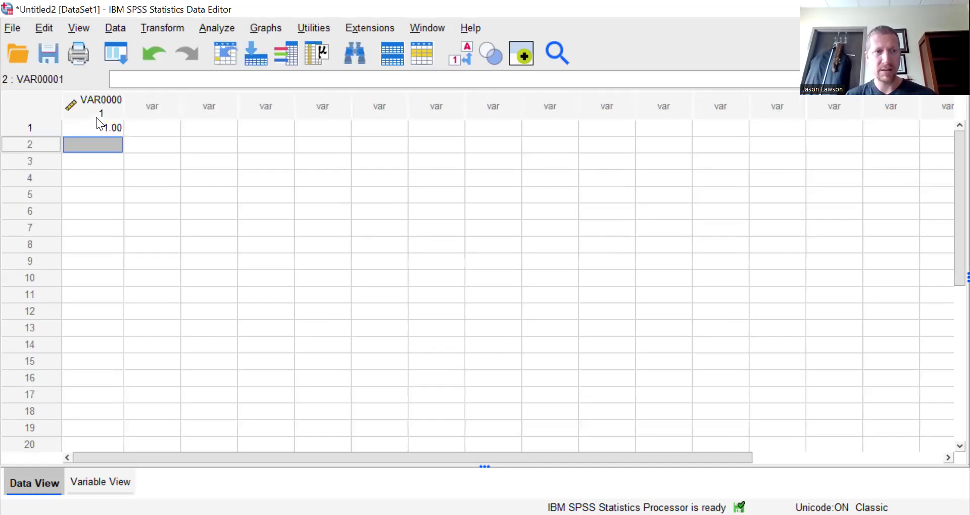
text(2)
key(Return)
text(2)
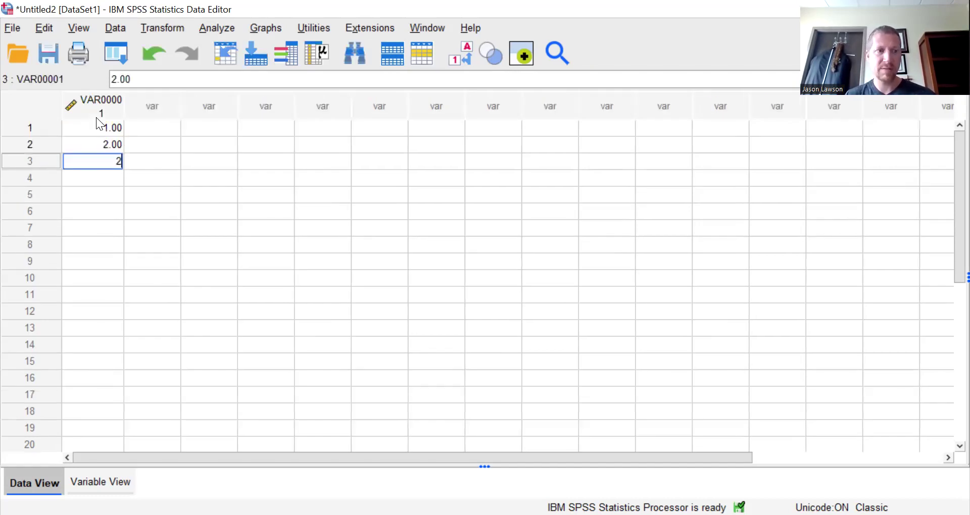
key(Return)
text(1)
key(Return)
Enter the remaining codes 2, 1, 2, 2, 1, 1 into rows 5–10.
text(2)
key(Return)
text(1)
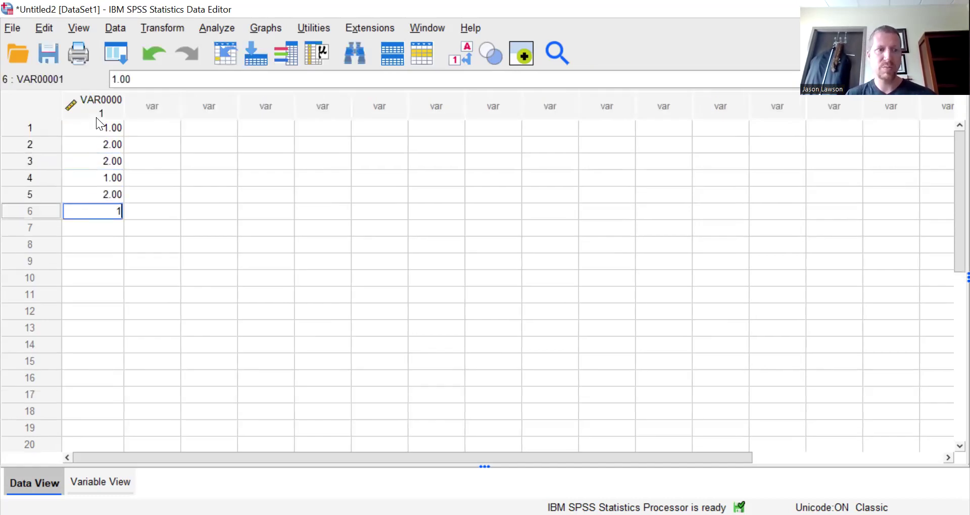
key(Return)
text(2)
key(Return)
text(2)
key(Return)
text(1)
key(Return)
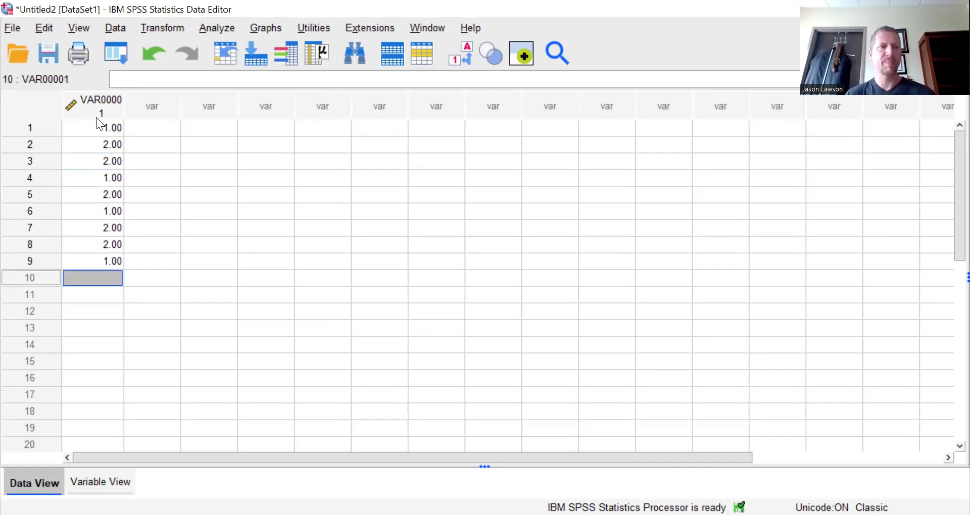
text(1)
key(Return)
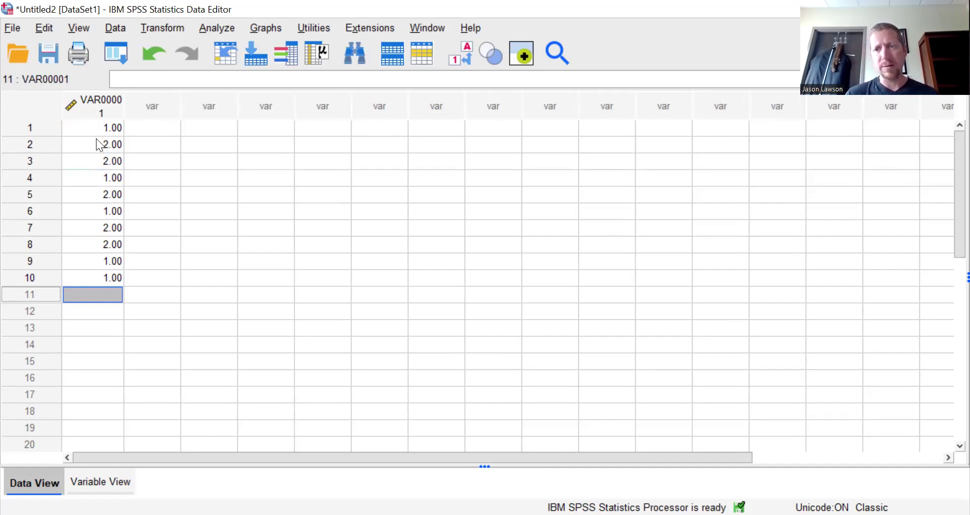
In Variable View, rename VAR00001 to Gender and give it numeric type with 0 decimals.
click(108, 485)
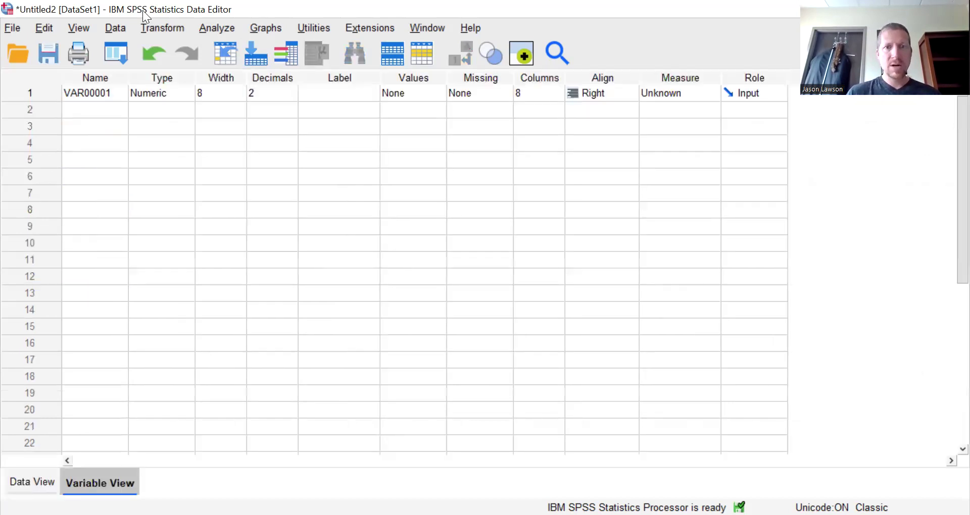
click(101, 94)
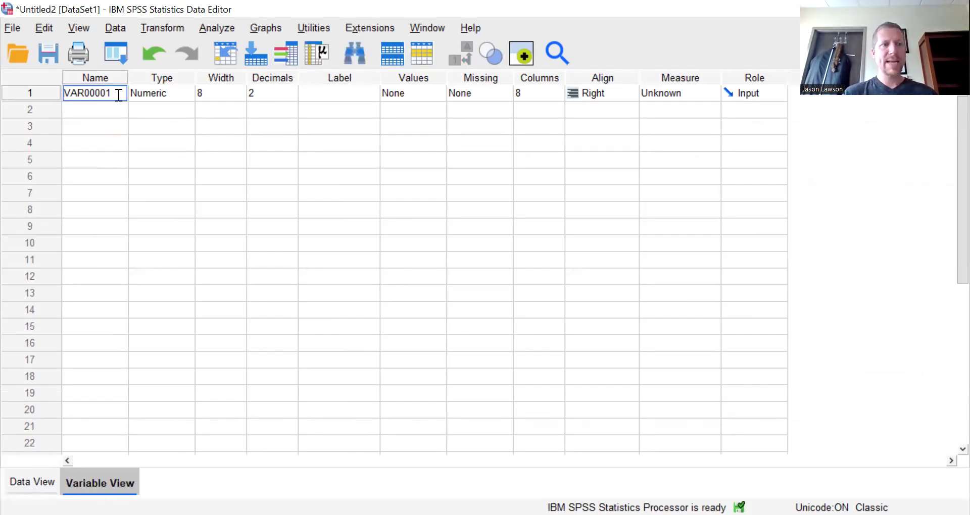
click(100, 93)
drag(63, 91, 125, 94)
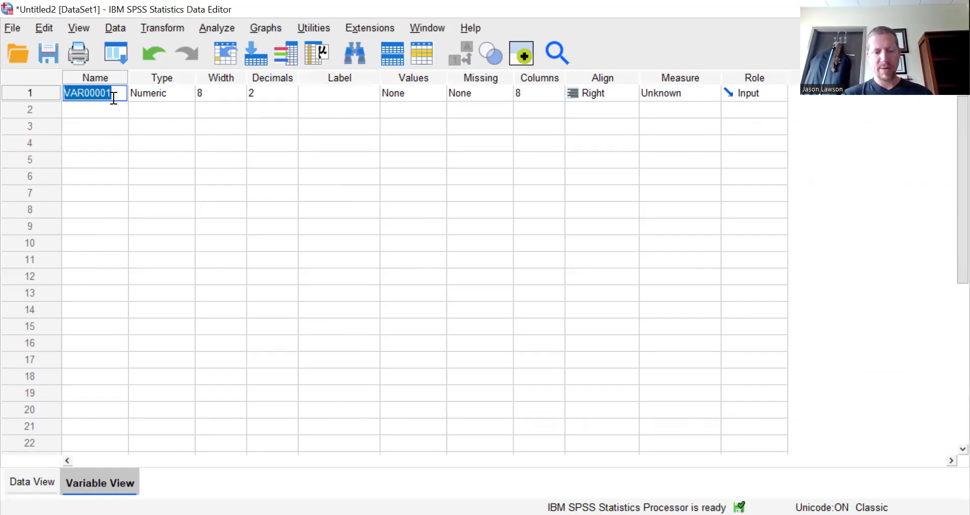
text(Gender)
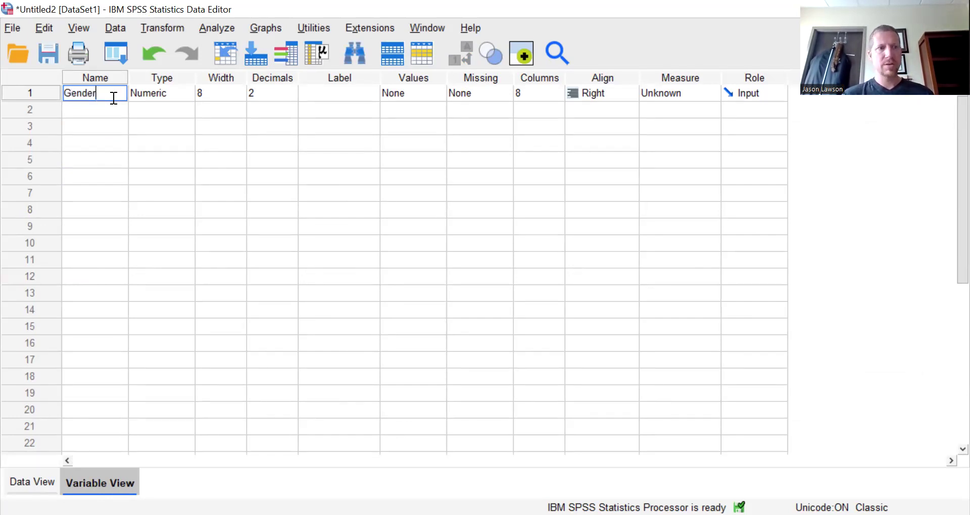
key(Return)
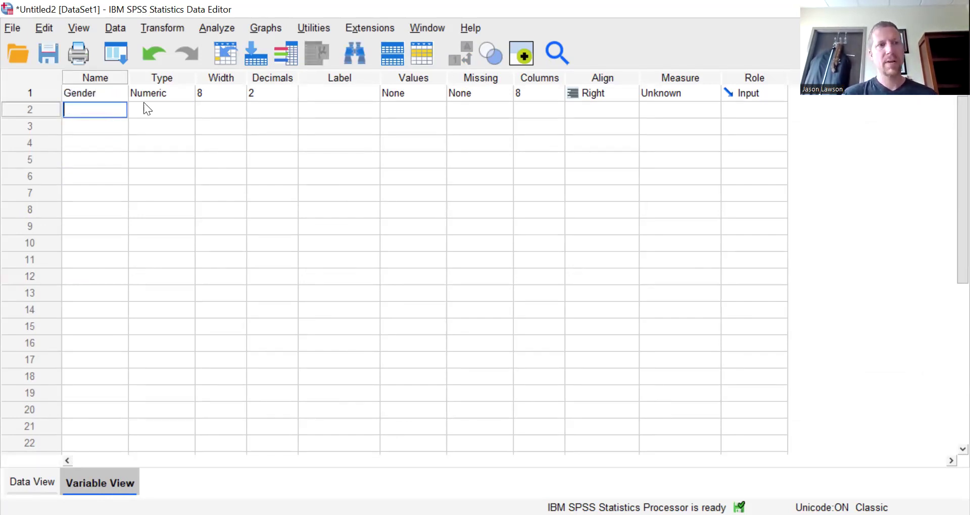
click(170, 96)
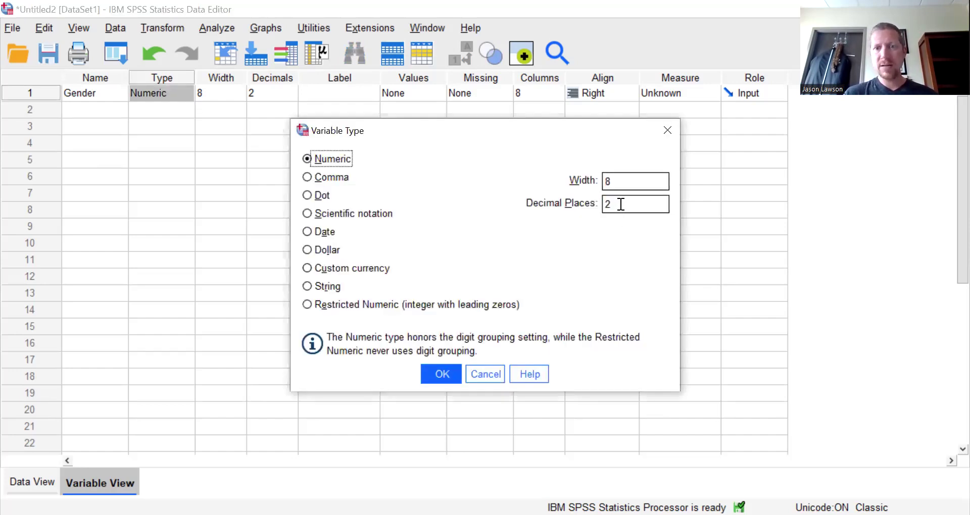
click(621, 204)
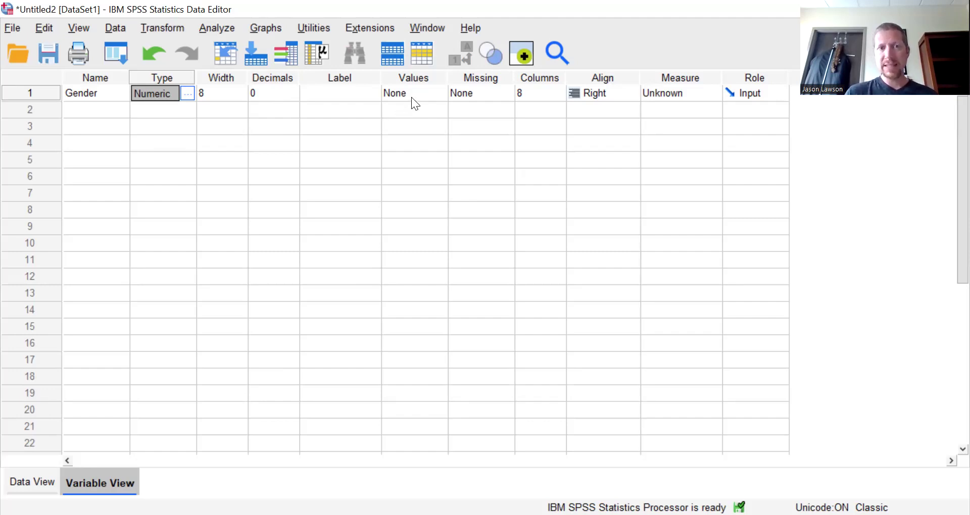
Add Gender value labels 1 = Female and 2 = Male and confirm them.
click(445, 96)
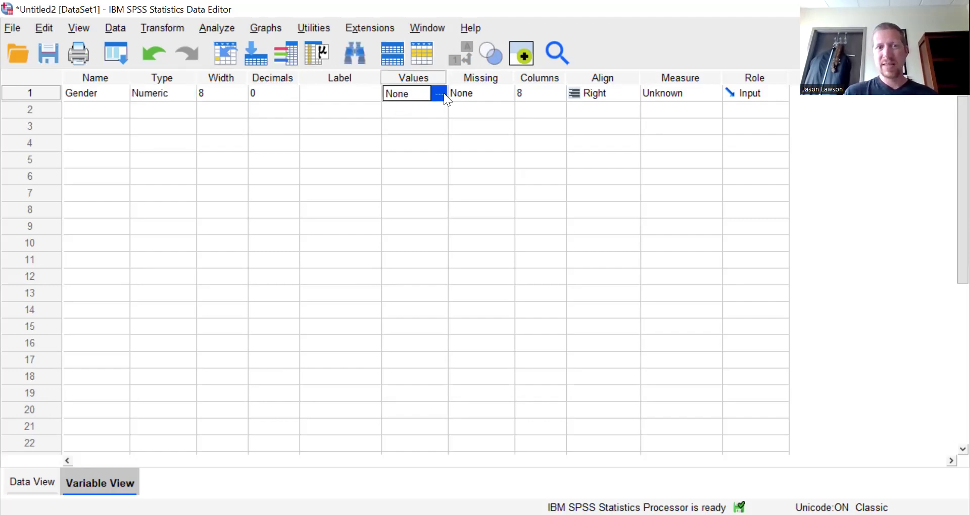
click(438, 94)
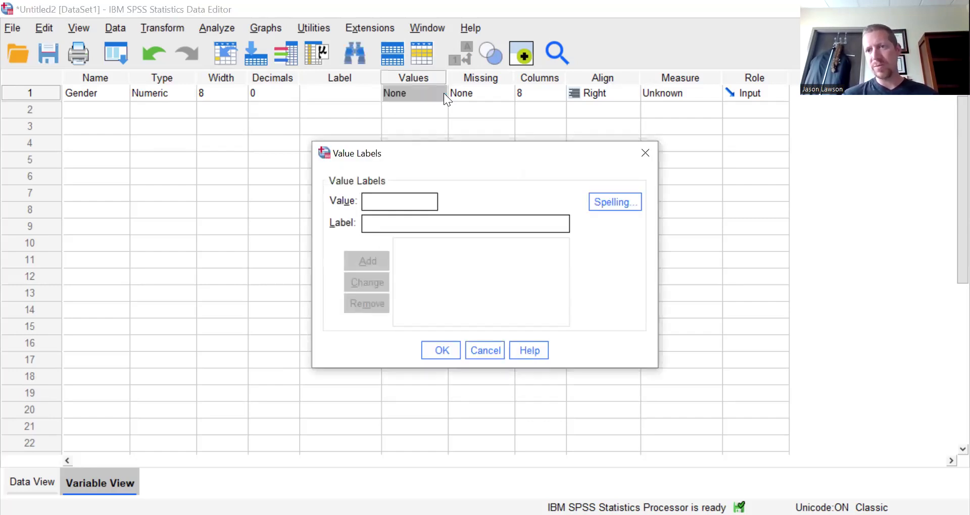
text(1)
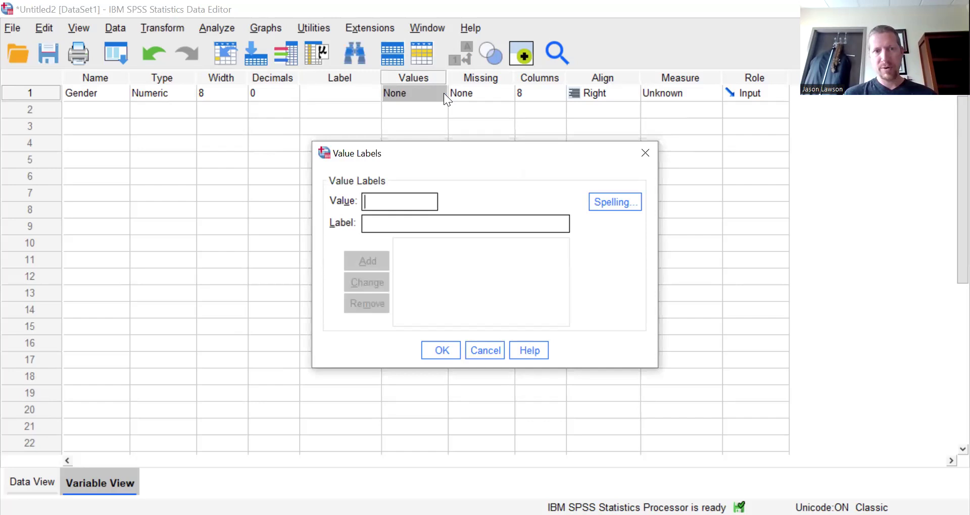
click(399, 220)
text(Female)
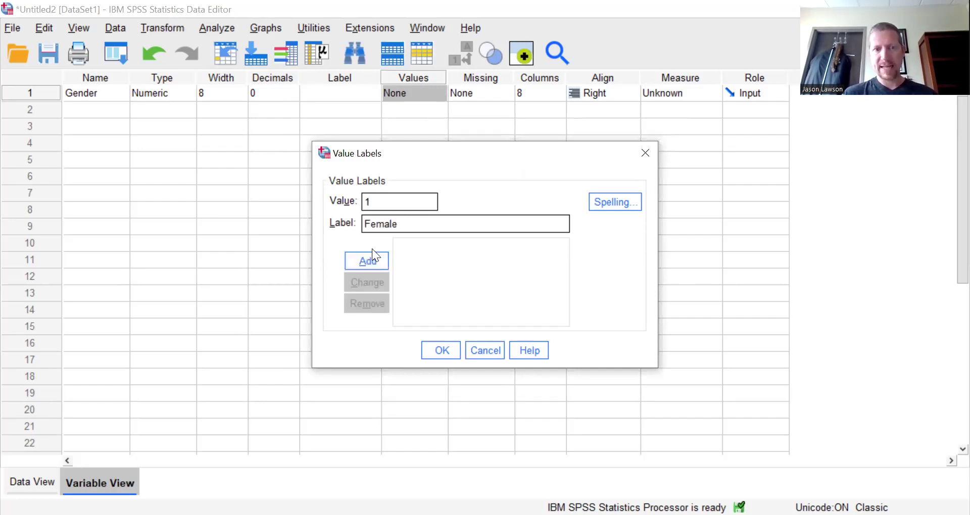
click(370, 262)
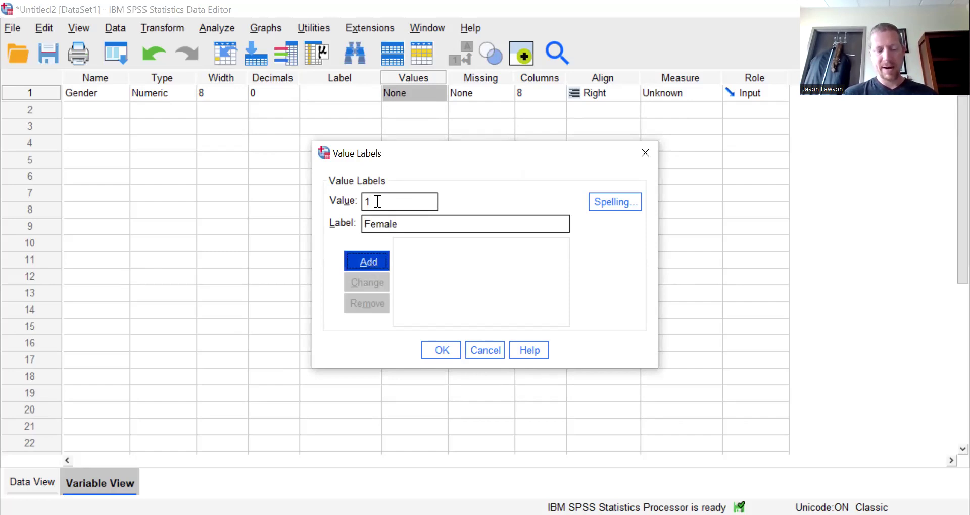
text(2)
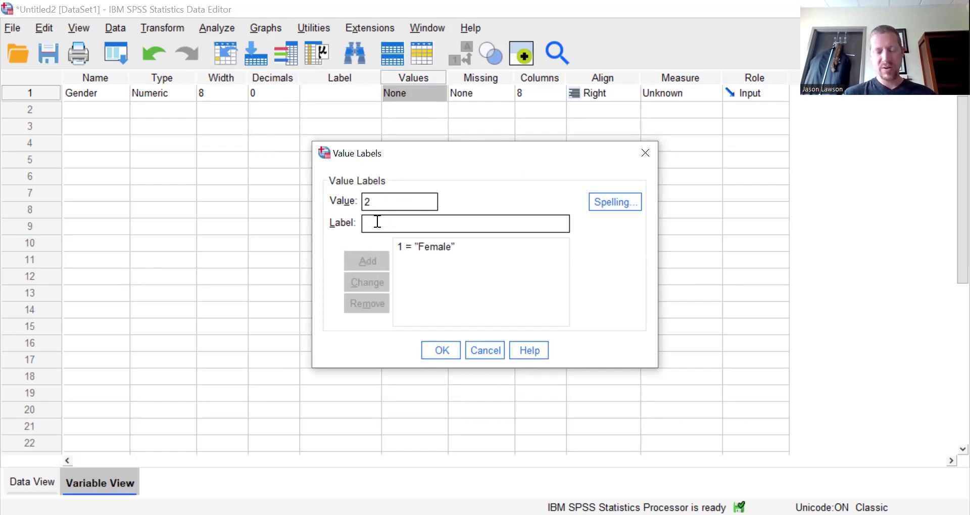
click(377, 222)
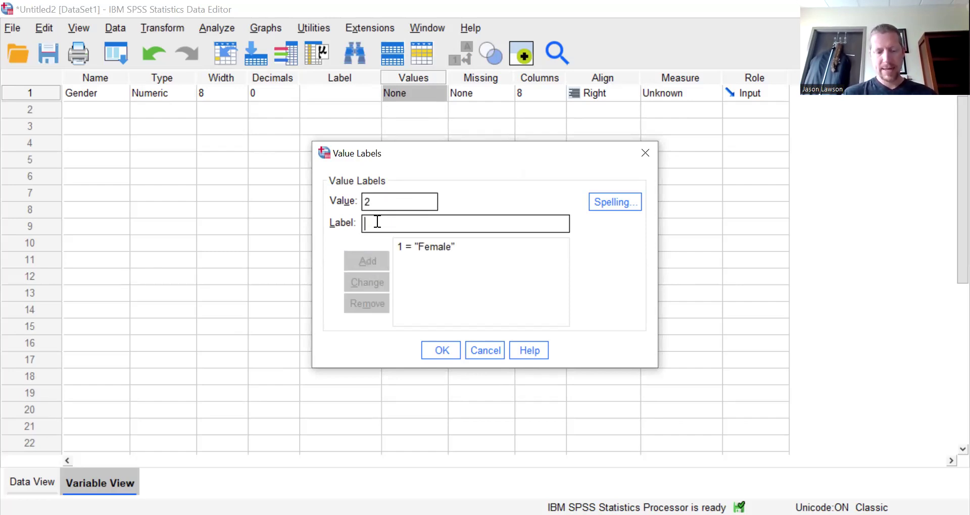
text(Male)
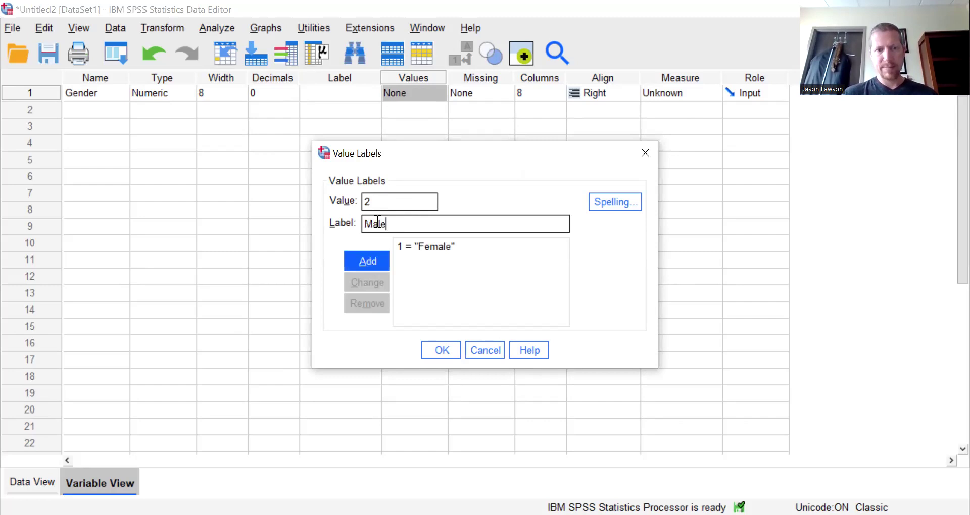
click(374, 258)
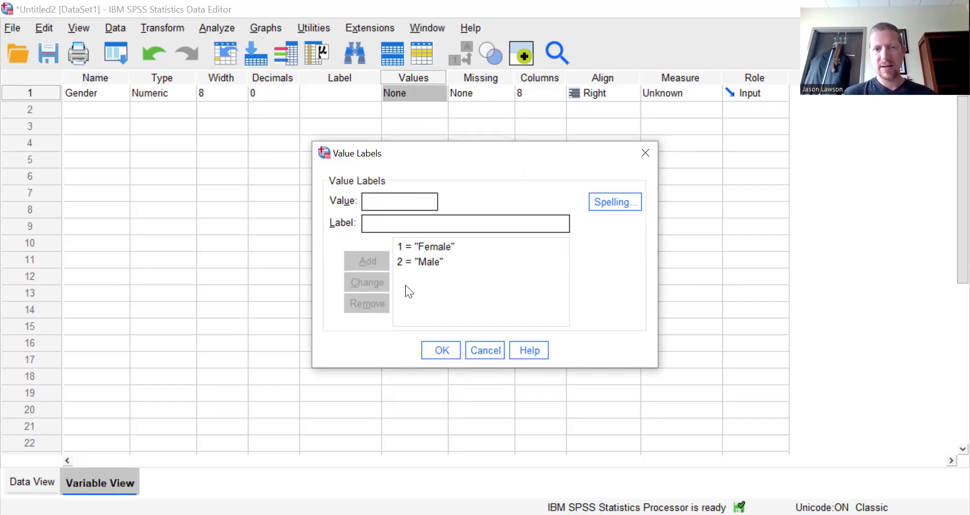
click(444, 342)
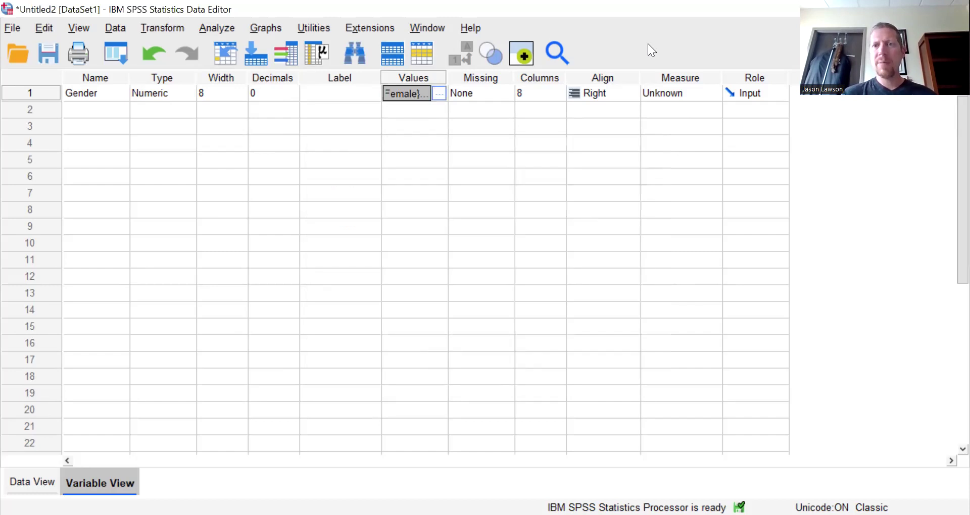
Change Gender's Measure setting from Scale to Nominal.
click(671, 79)
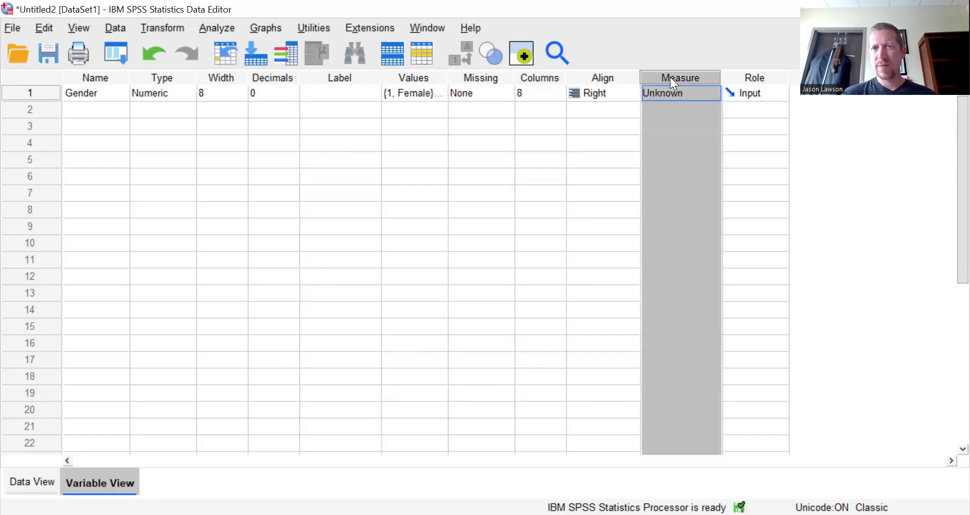
click(696, 95)
click(657, 106)
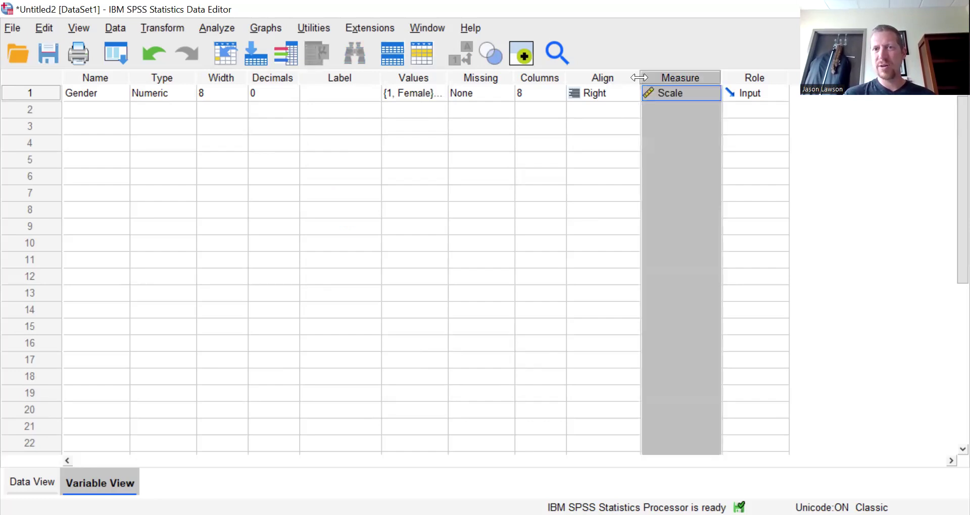
click(633, 93)
click(704, 94)
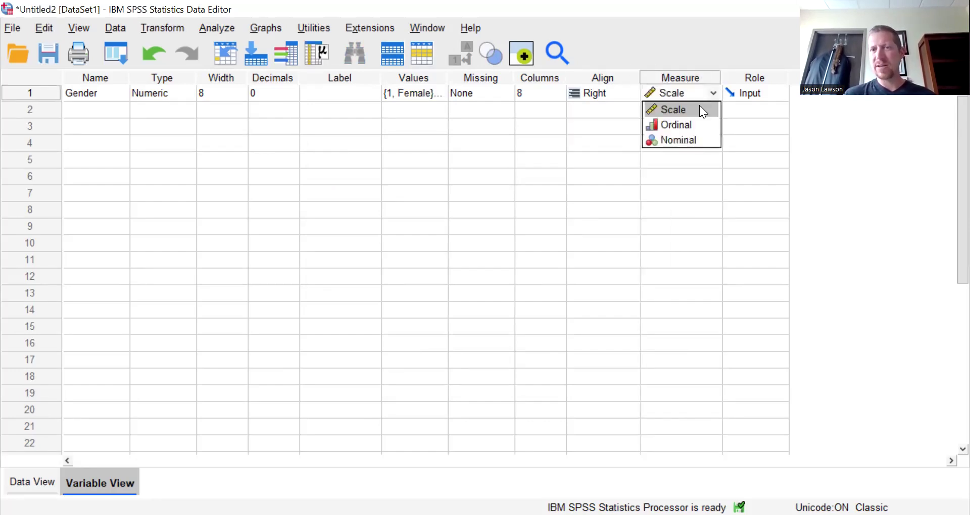
click(701, 110)
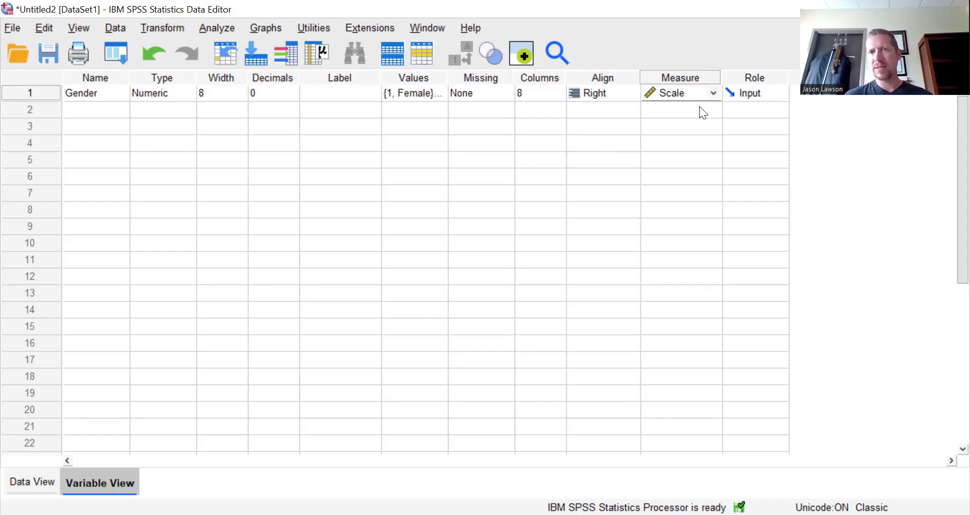
click(713, 92)
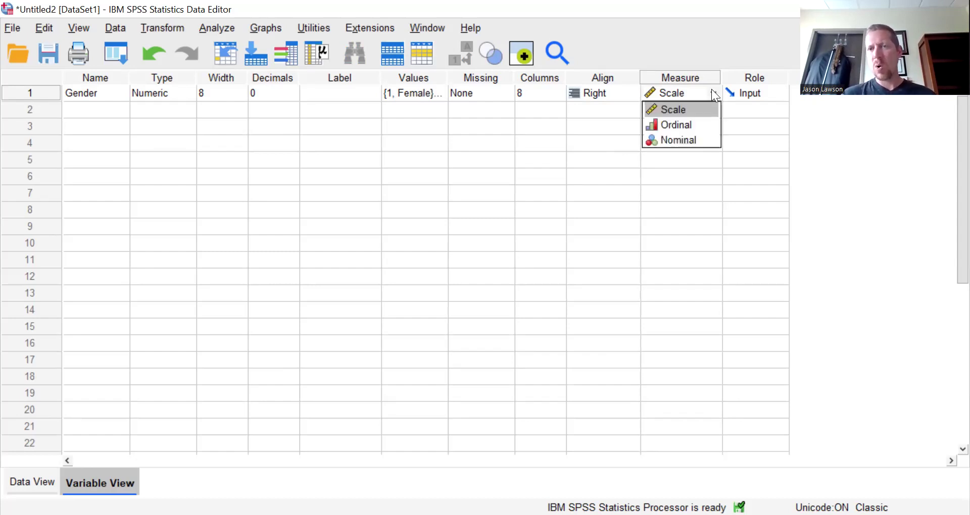
key(Down)
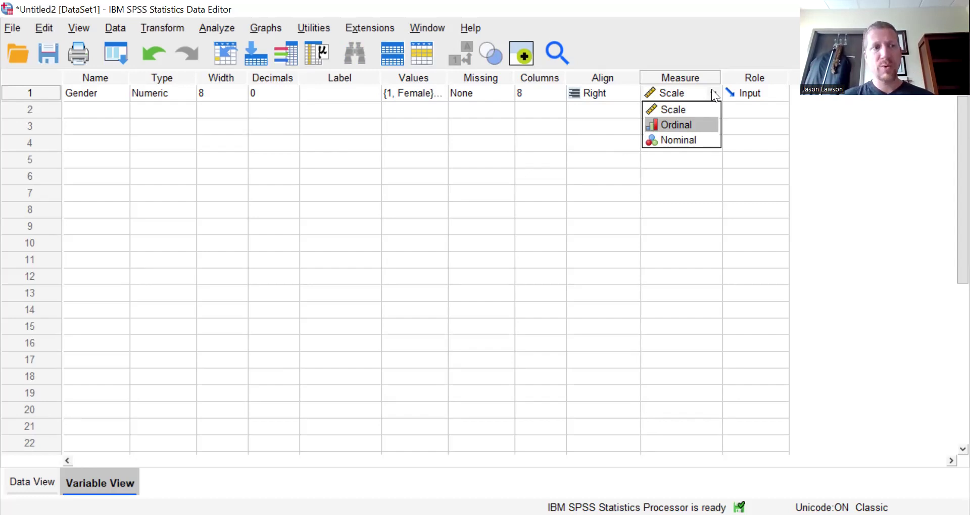
key(Down)
key(Return)
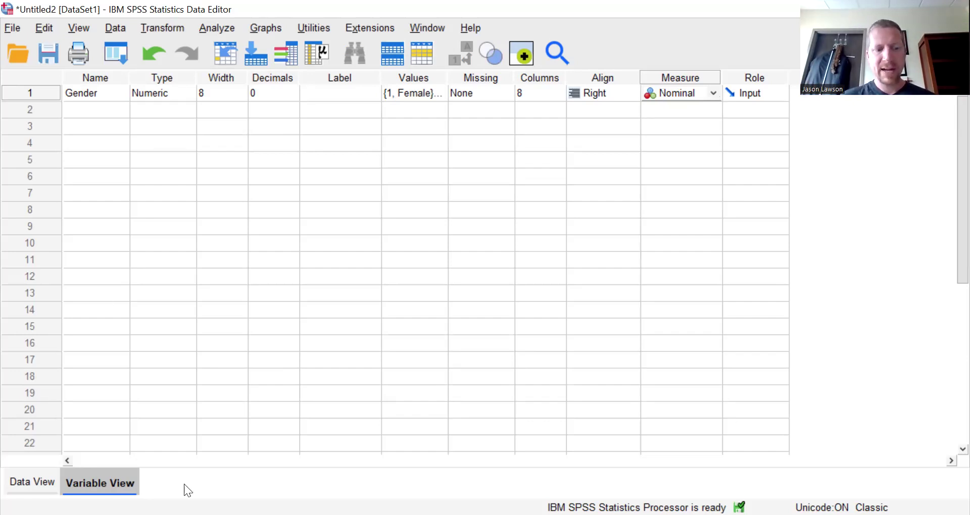
Switch to Data View and inspect the Gender codes, selecting the row 7 value.
click(39, 481)
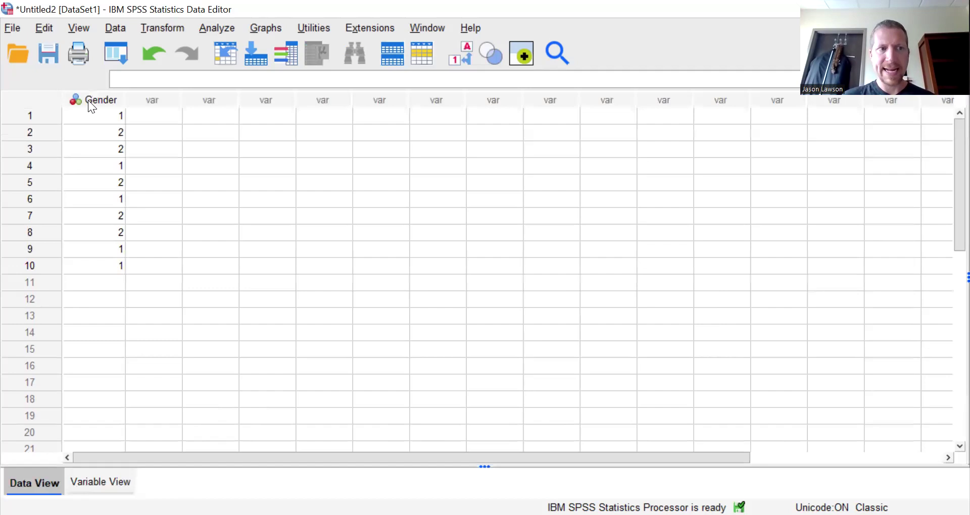
mouse_move(88, 100)
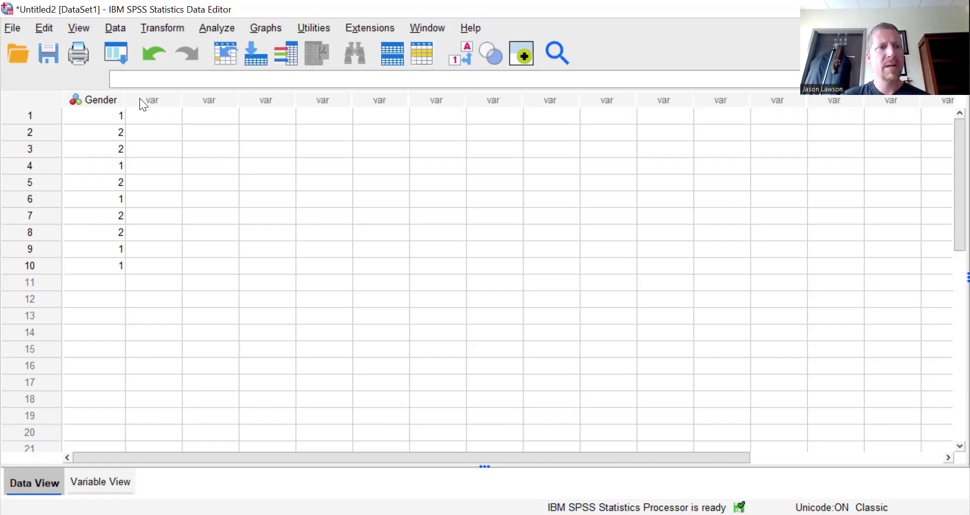
click(117, 217)
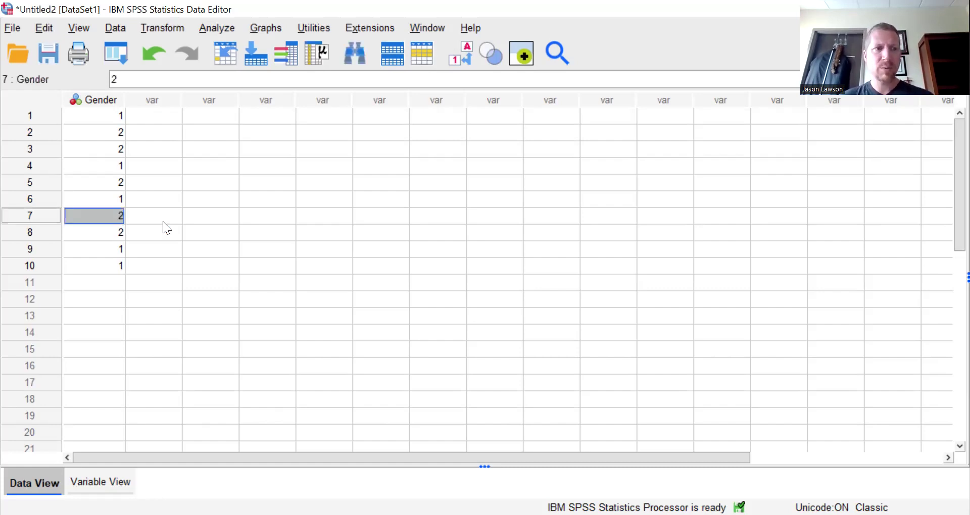
click(163, 221)
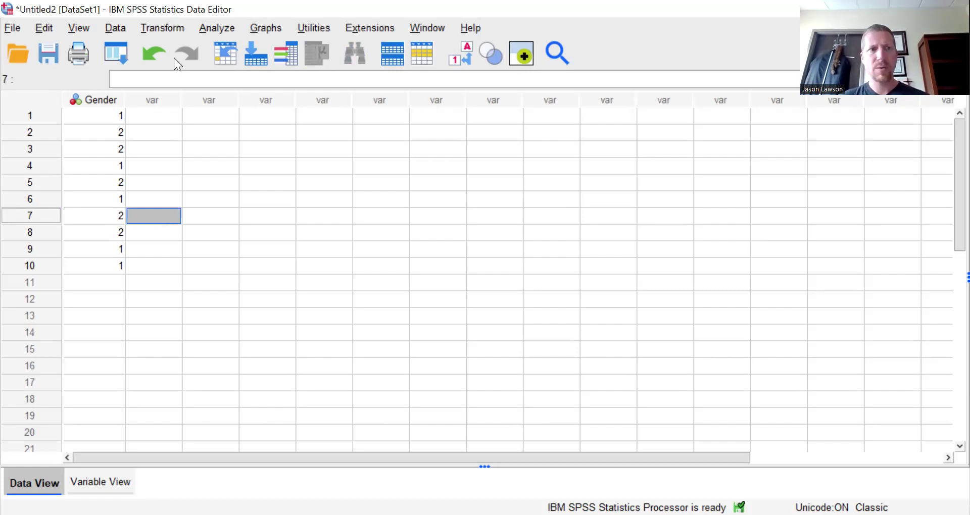
Browse the Analyze menu's Compare Means, General Linear Model, Correlate and Scale submenus.
click(216, 29)
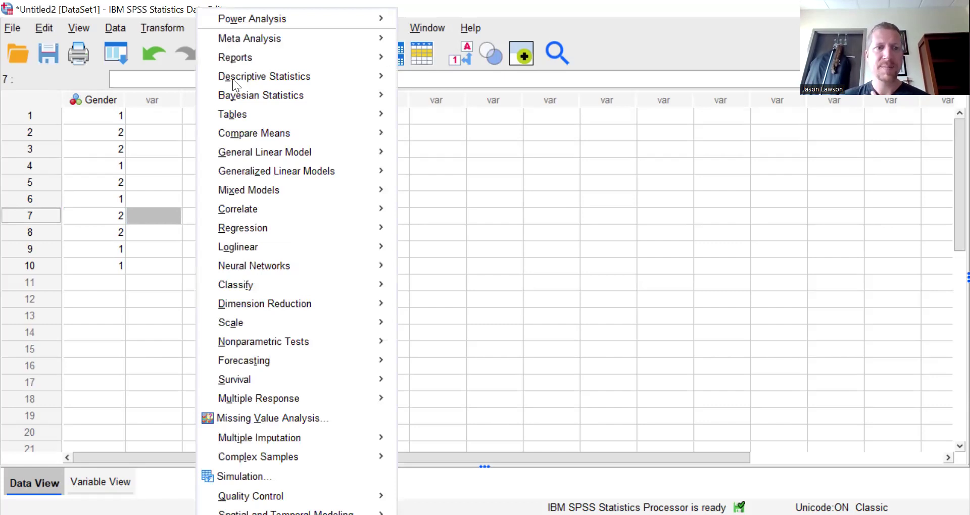
mouse_move(252, 131)
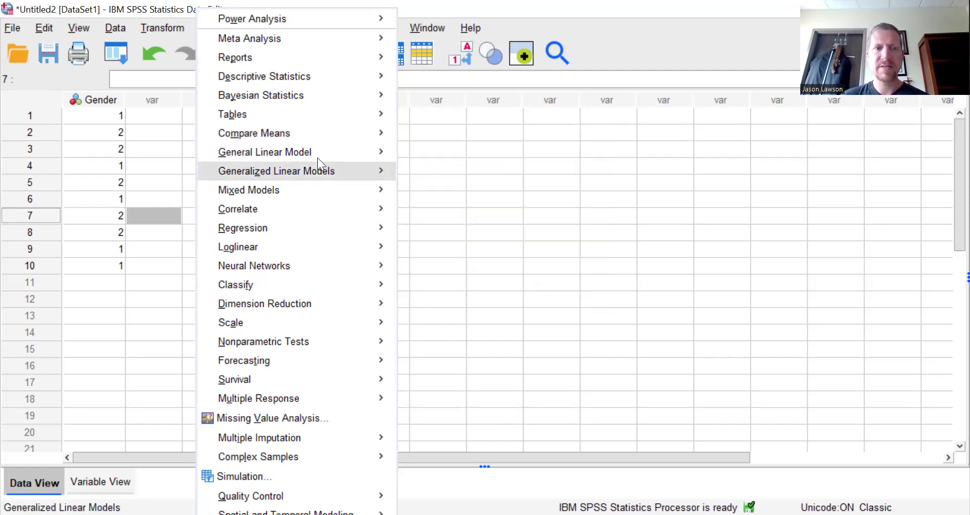
mouse_move(317, 158)
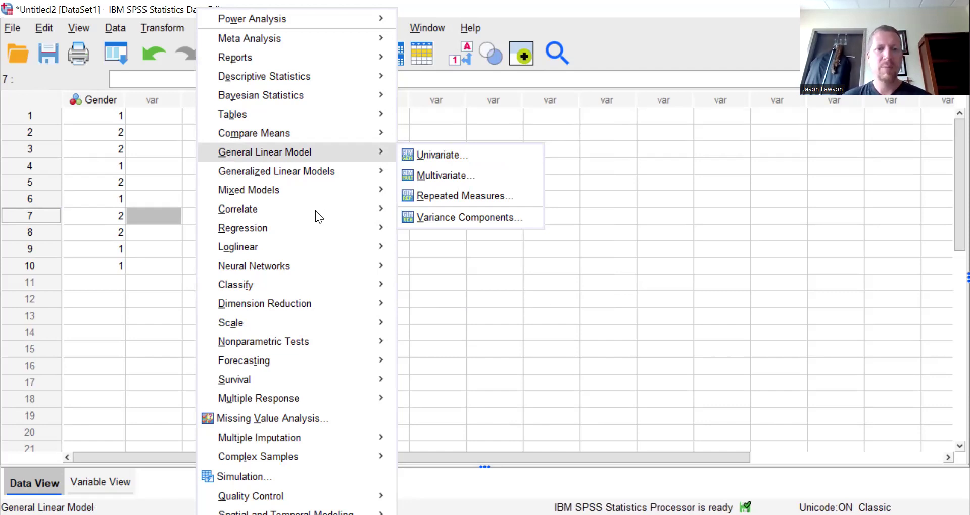
mouse_move(316, 210)
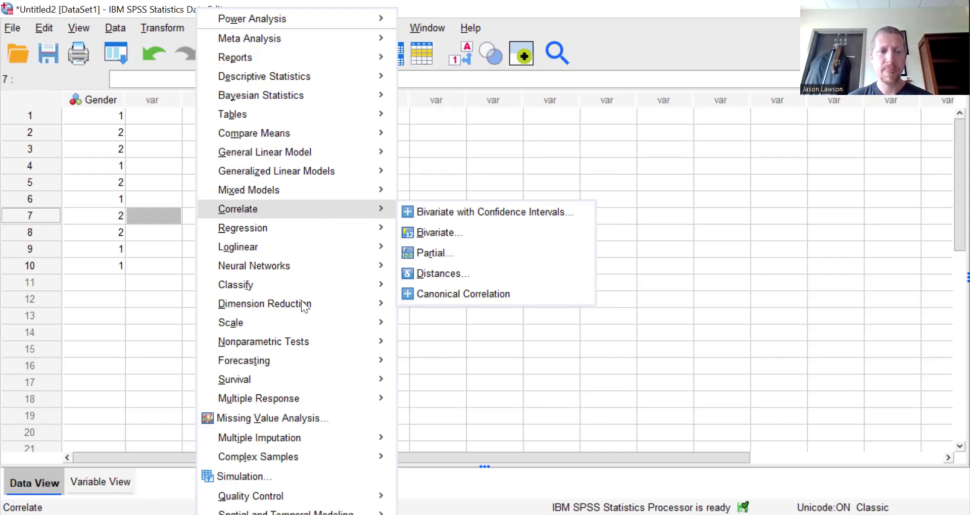
mouse_move(295, 325)
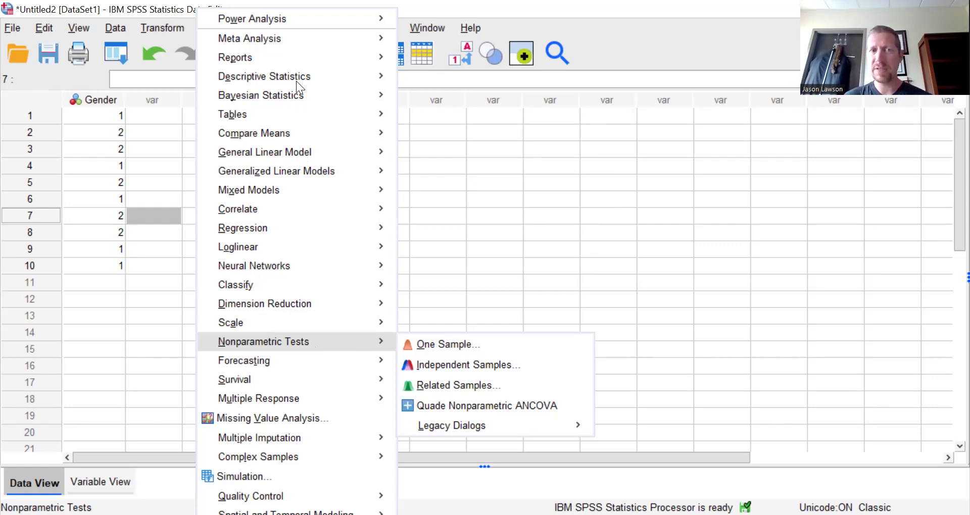
Run Descriptive Statistics > Frequencies with Gender in the Variable(s) list.
mouse_move(294, 77)
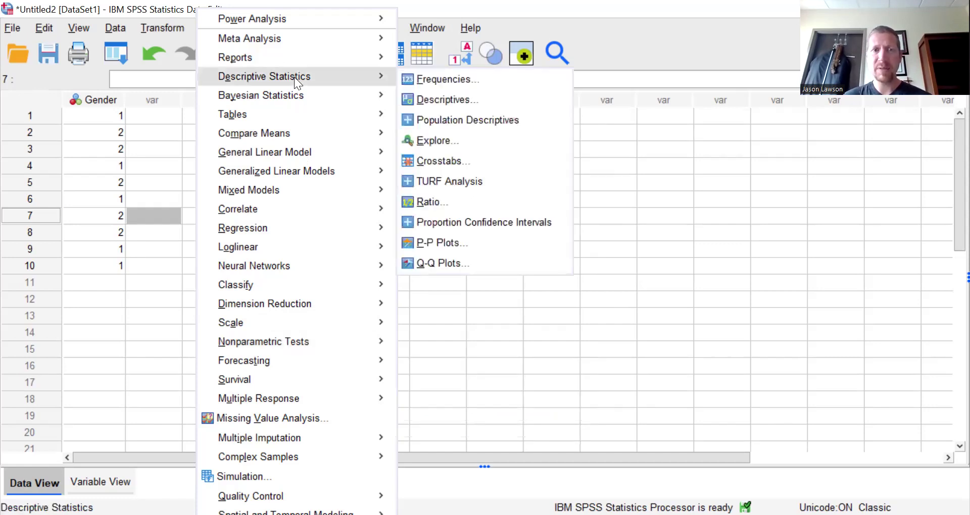
click(427, 80)
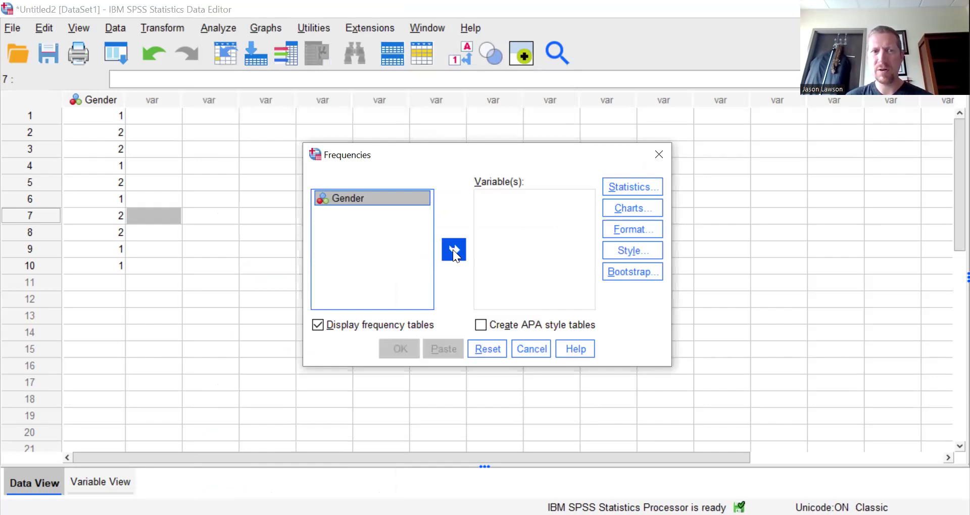
click(452, 250)
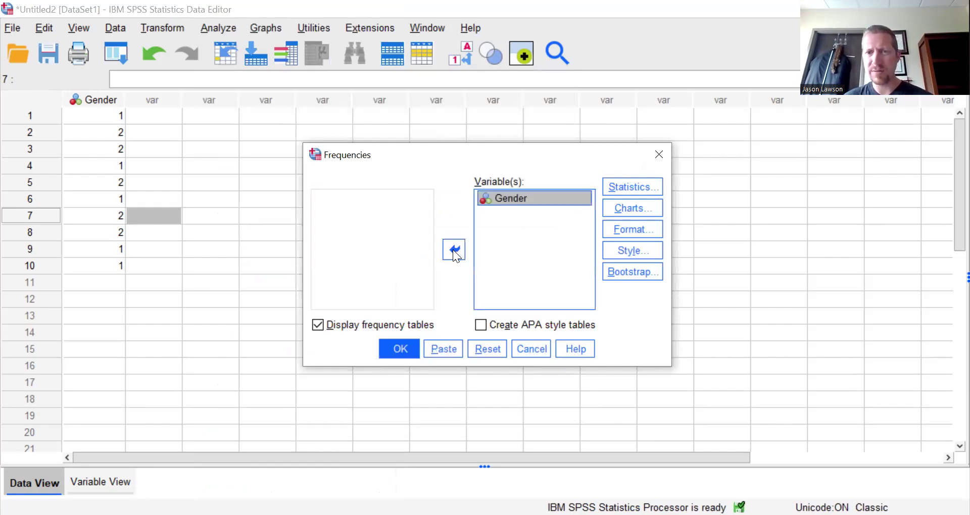
click(401, 348)
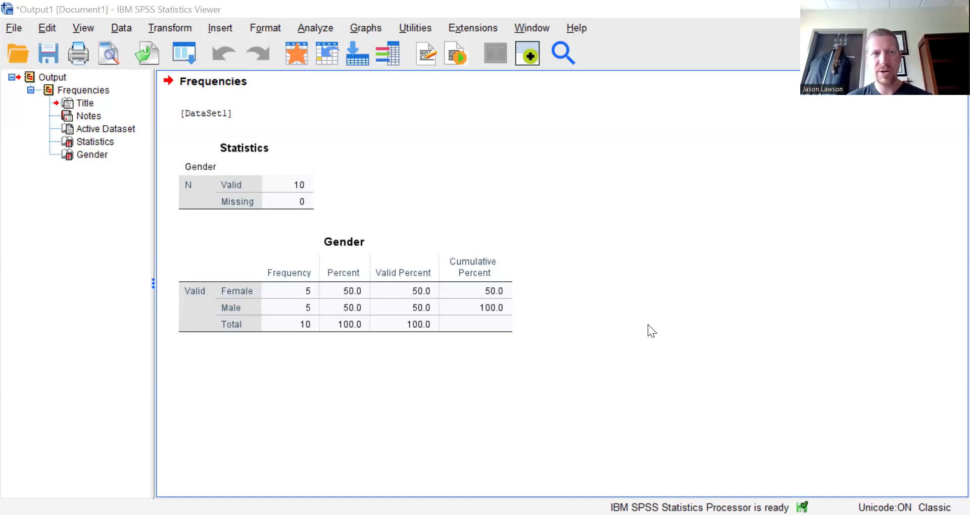
Inspect the Statistics and Gender frequency tables showing 5 Female and 5 Male.
click(252, 202)
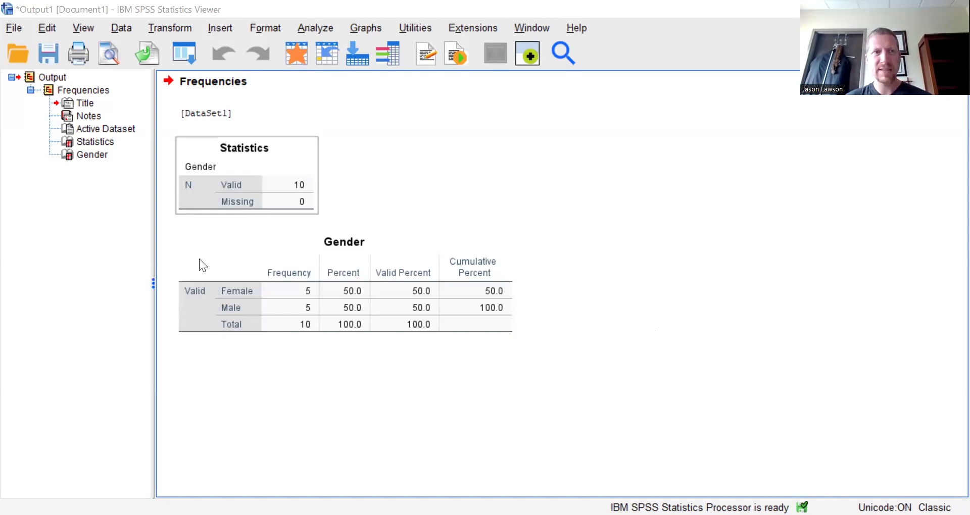
click(199, 259)
click(212, 82)
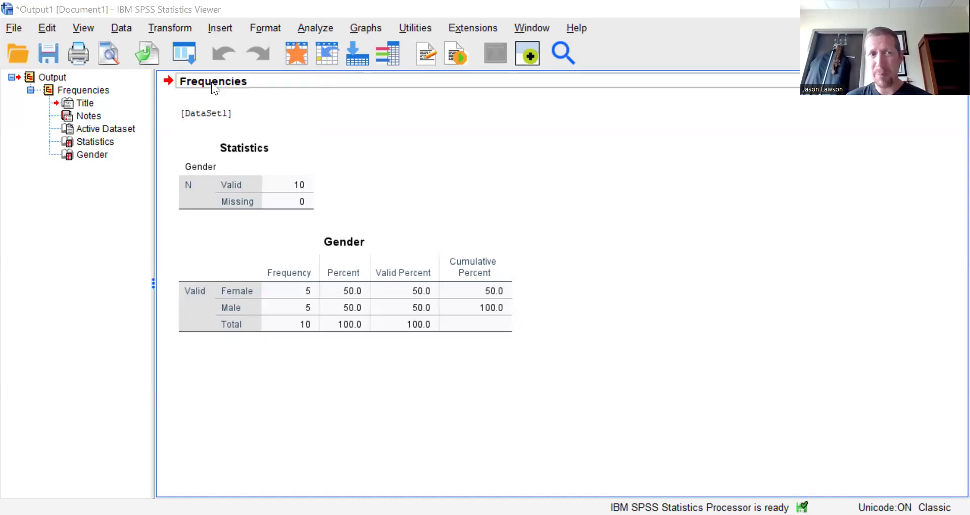
click(190, 189)
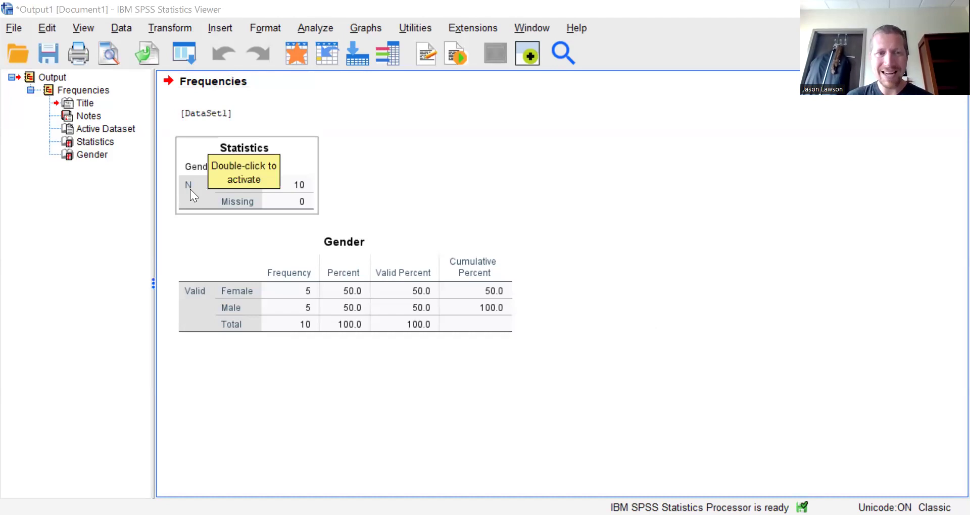
click(203, 243)
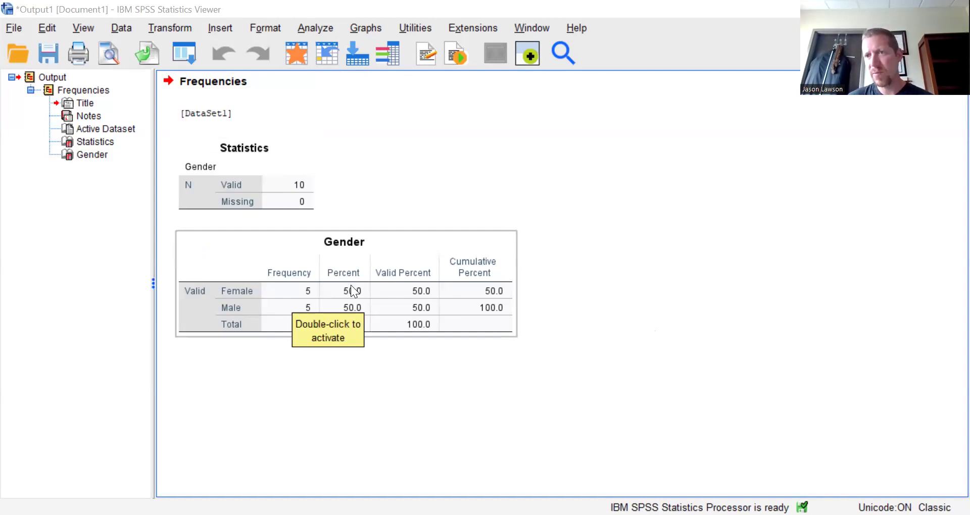
click(468, 434)
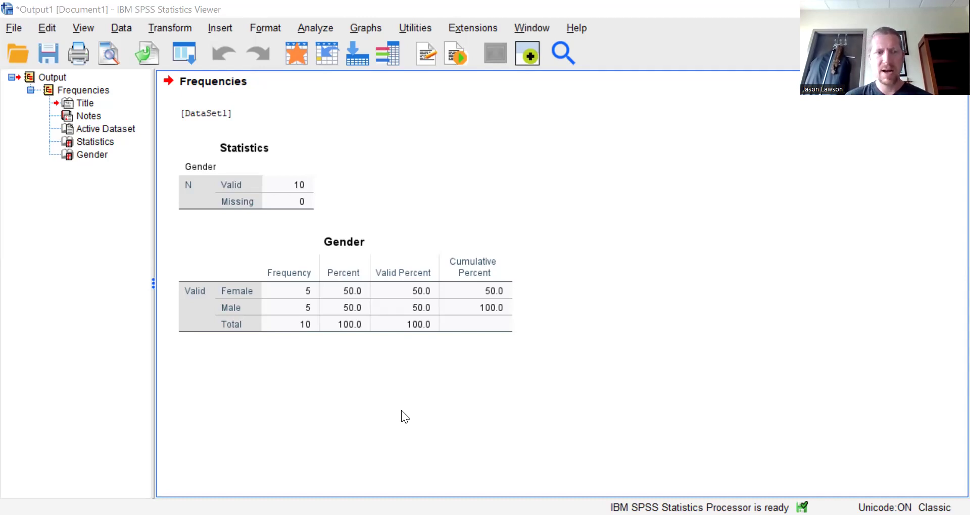
Select the last Frequencies output and copy it to the clipboard.
right_click(336, 377)
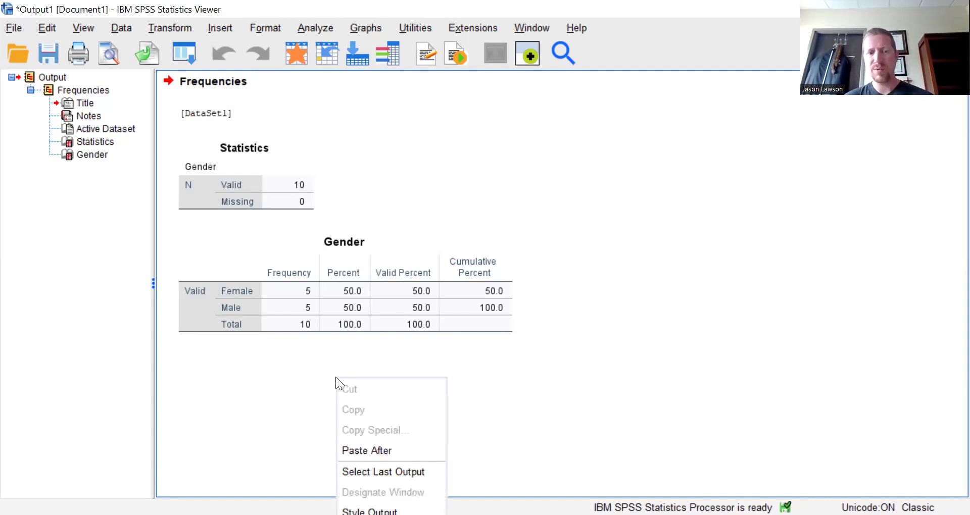
click(365, 472)
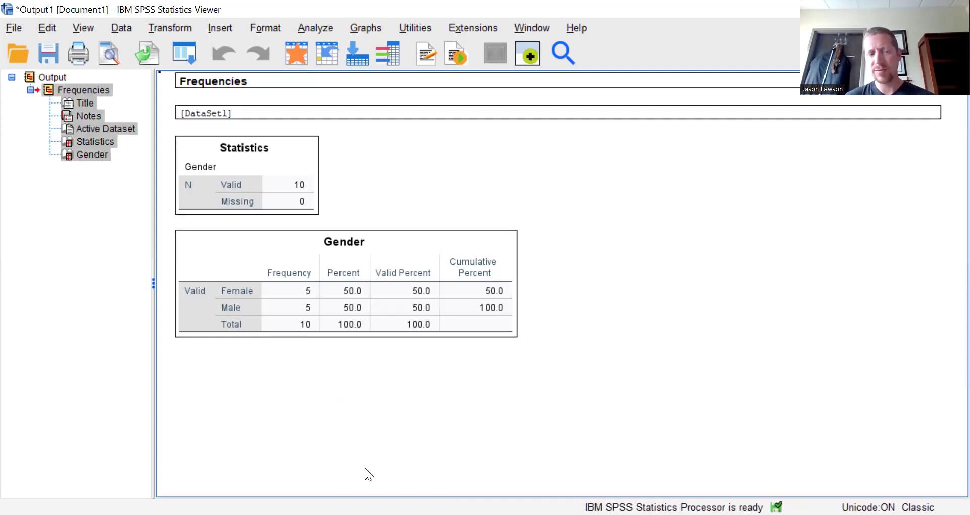
right_click(299, 301)
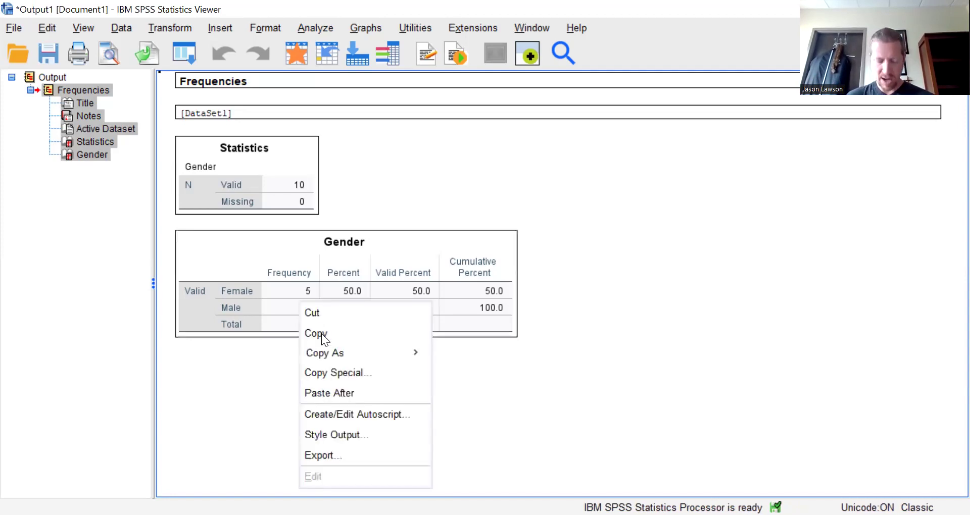
click(323, 336)
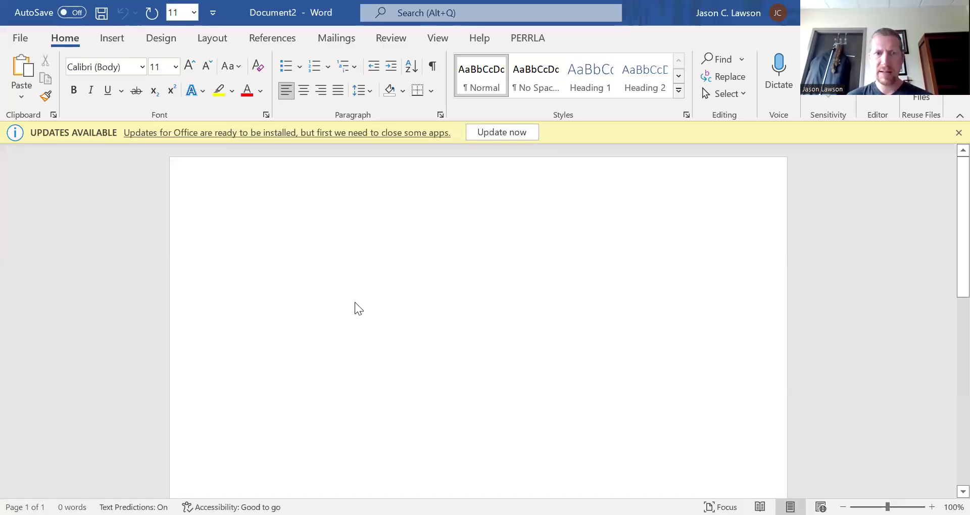
Paste the SPSS Frequencies output with its formatting and delete the blank line under [DataSet1].
right_click(394, 153)
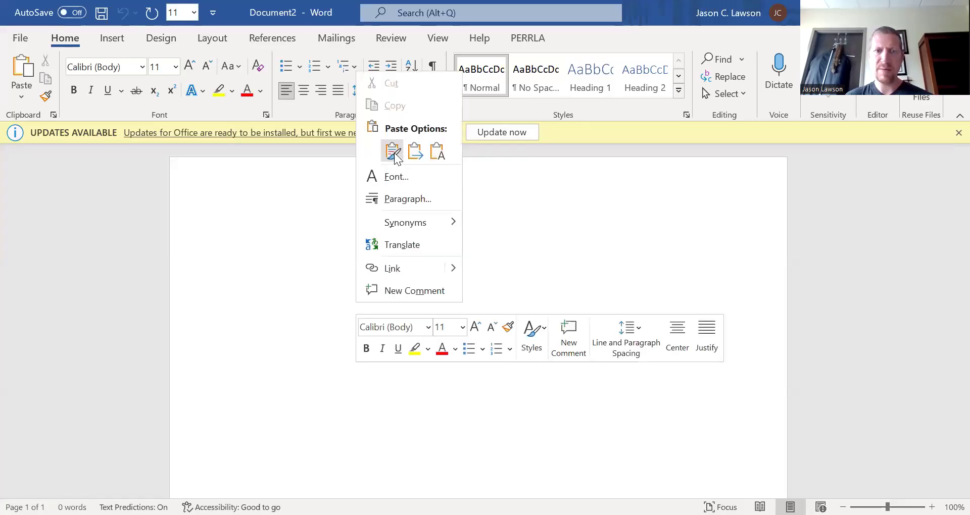
click(393, 152)
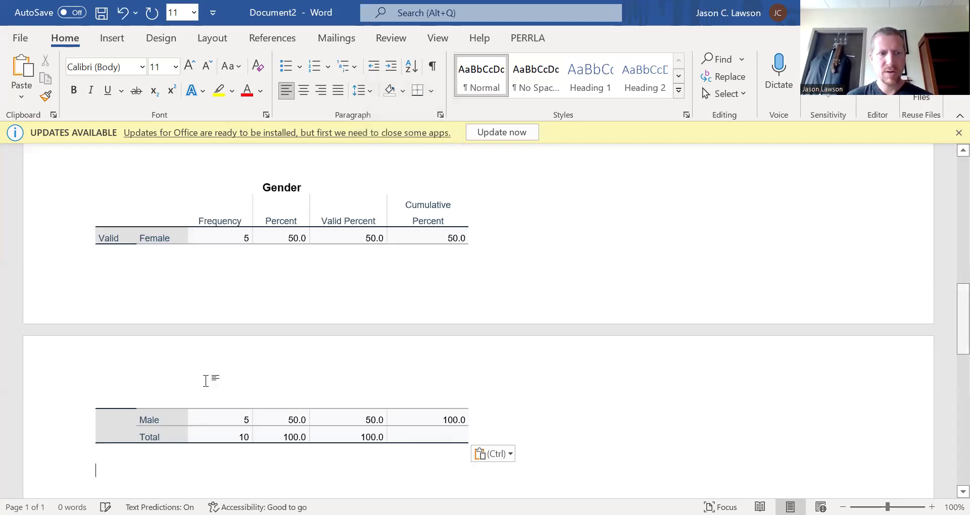
key(Page_Up)
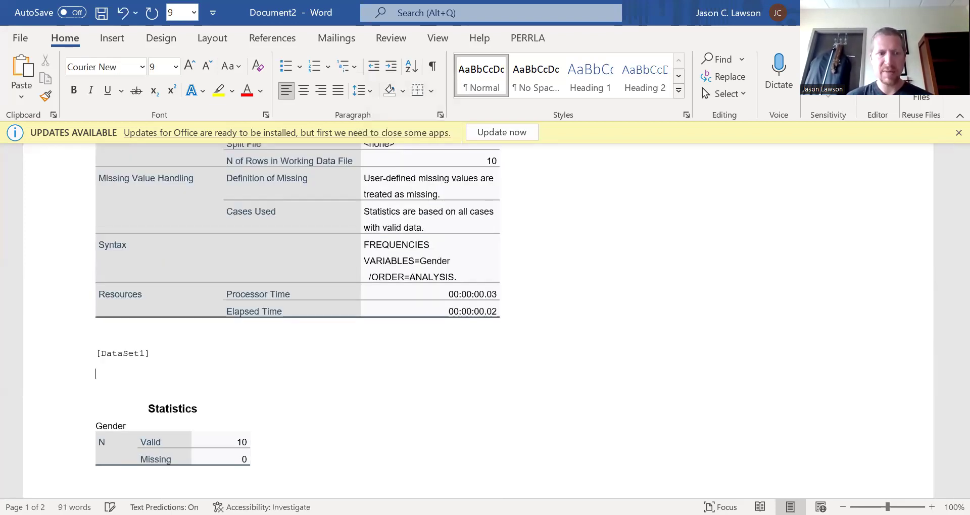
key(BackSpace)
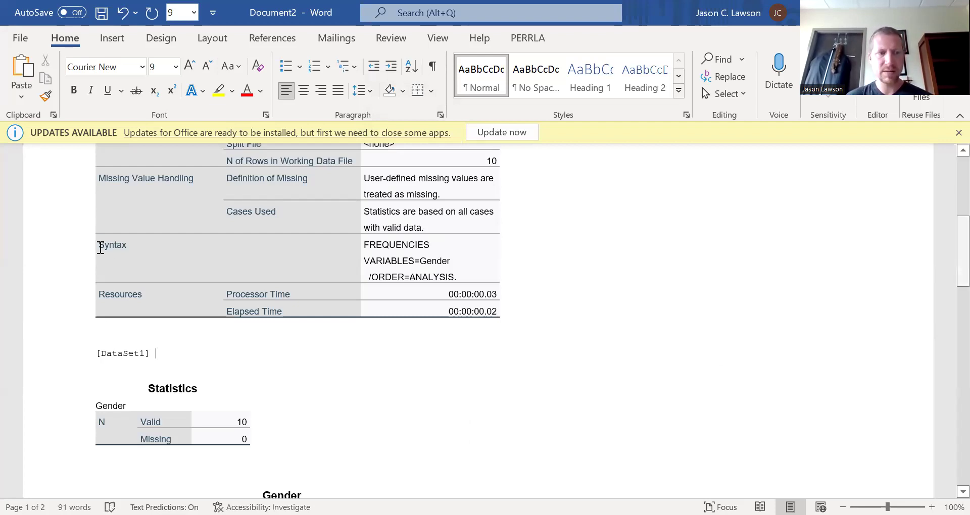
key(ctrl+Home)
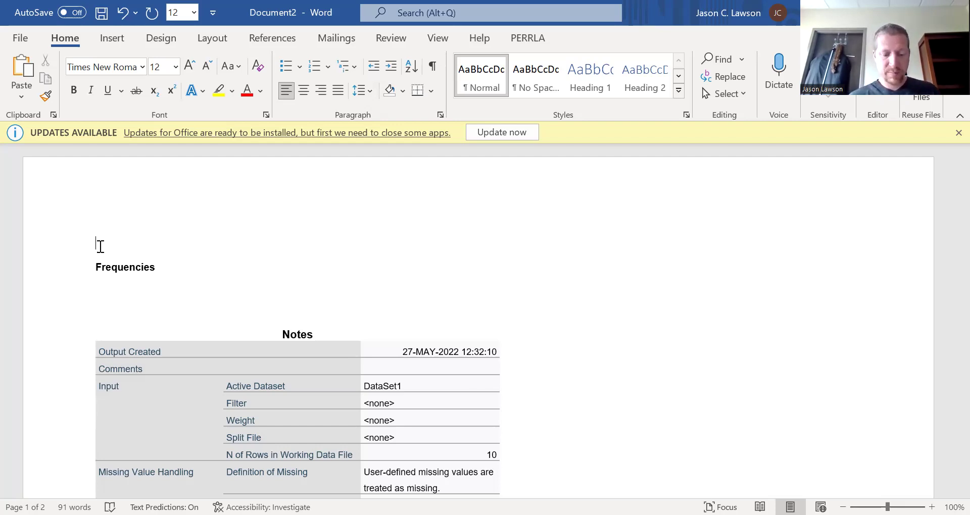
Type the title 'Exercise 1.4: Loading and Saving files' above the Frequencies output.
text(Exerci)
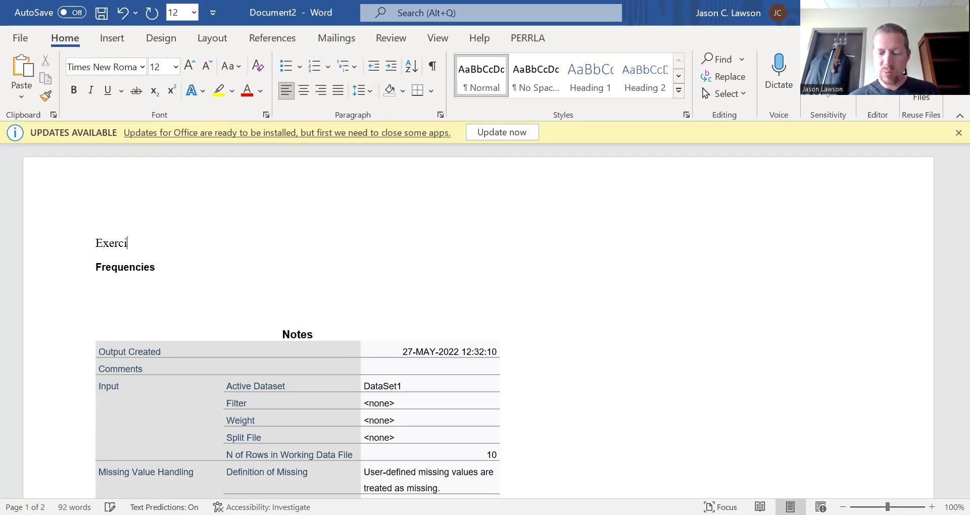
text(se 1.)
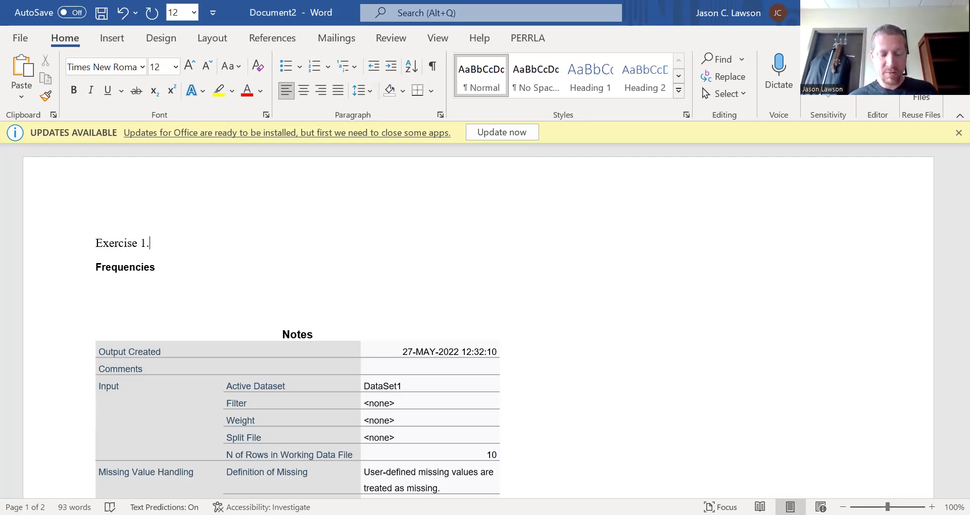
text(4: )
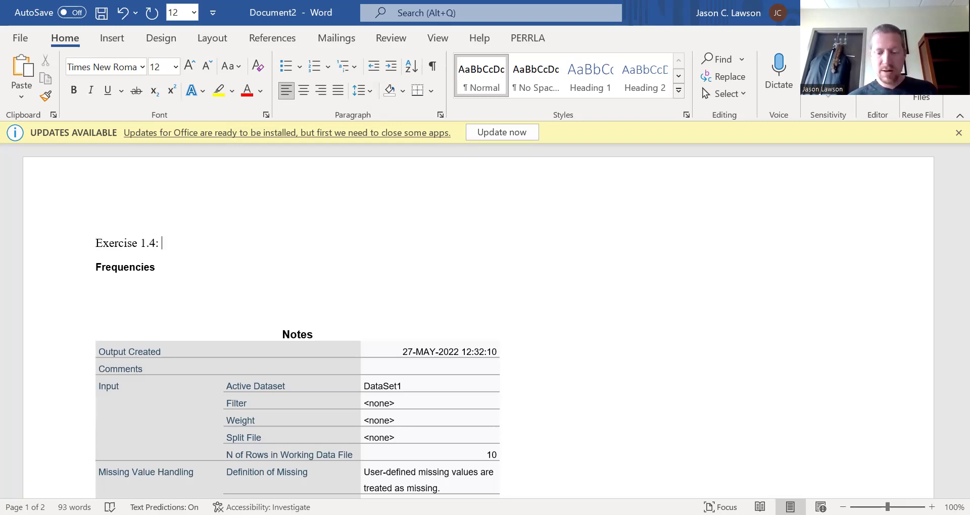
text(Loadi)
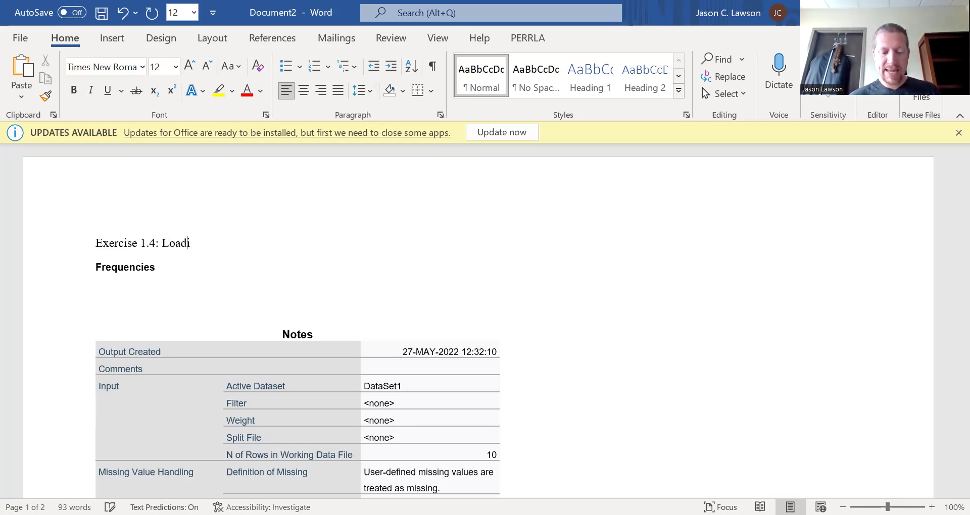
text(ng and Saving files)
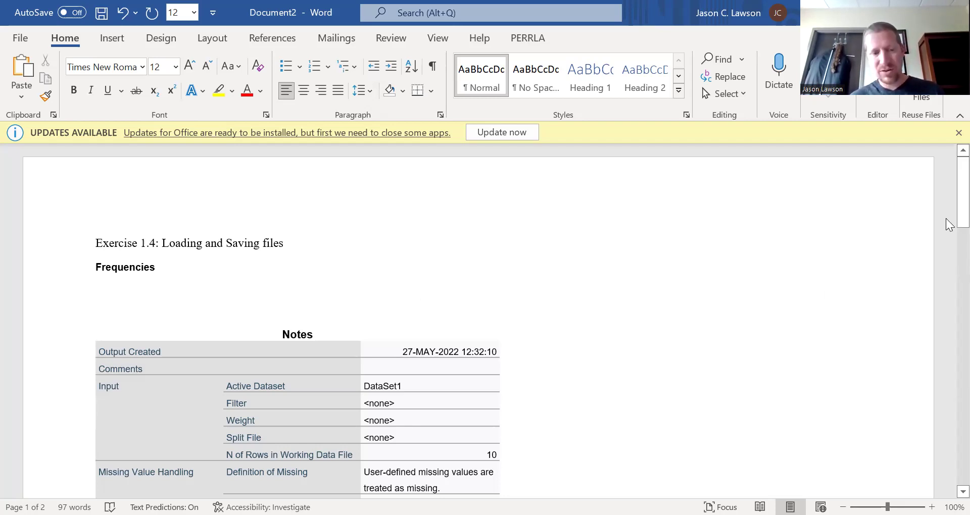
scroll(946, 248, down, 5)
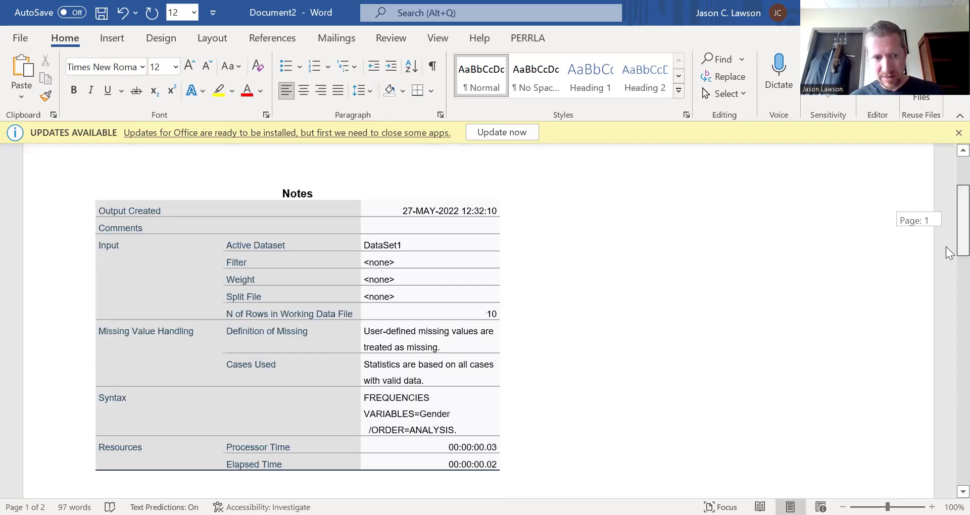
scroll(950, 285, down, 2)
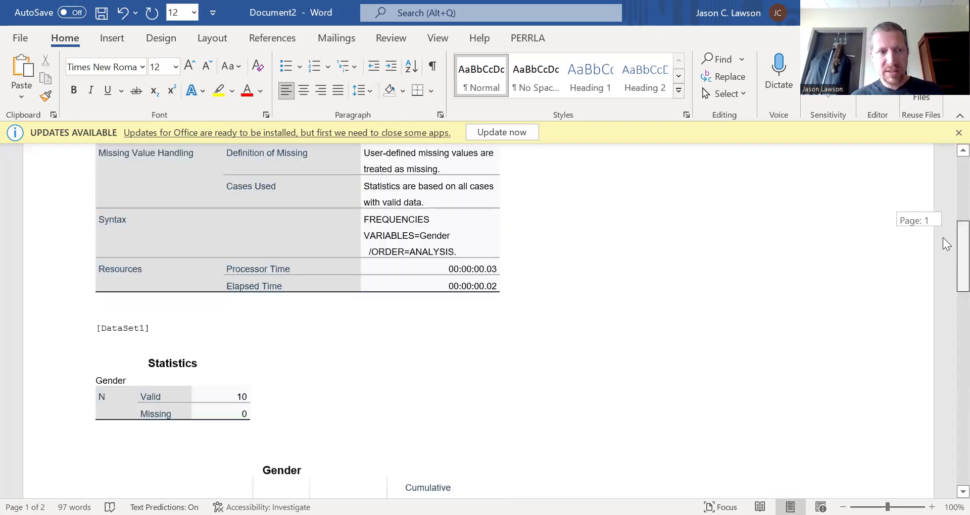
scroll(908, 239, up, 5)
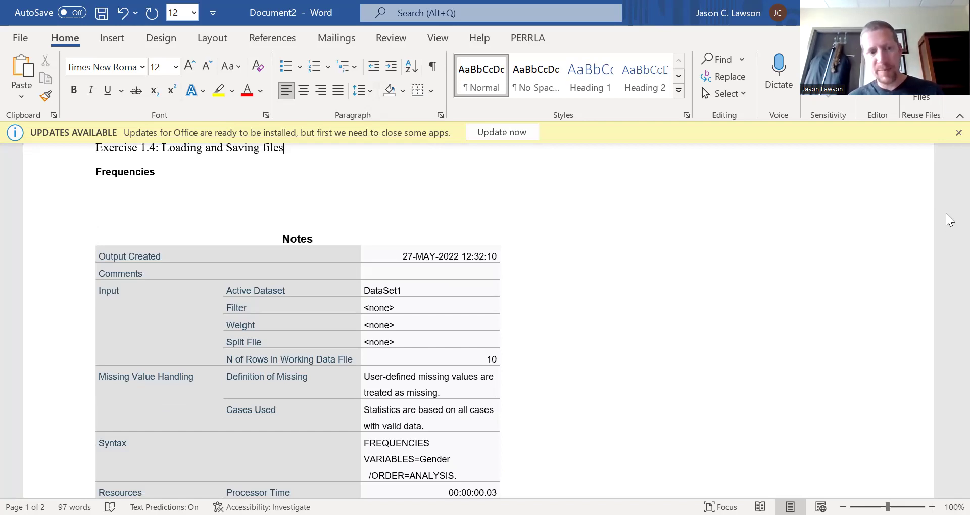
scroll(946, 268, down, 5)
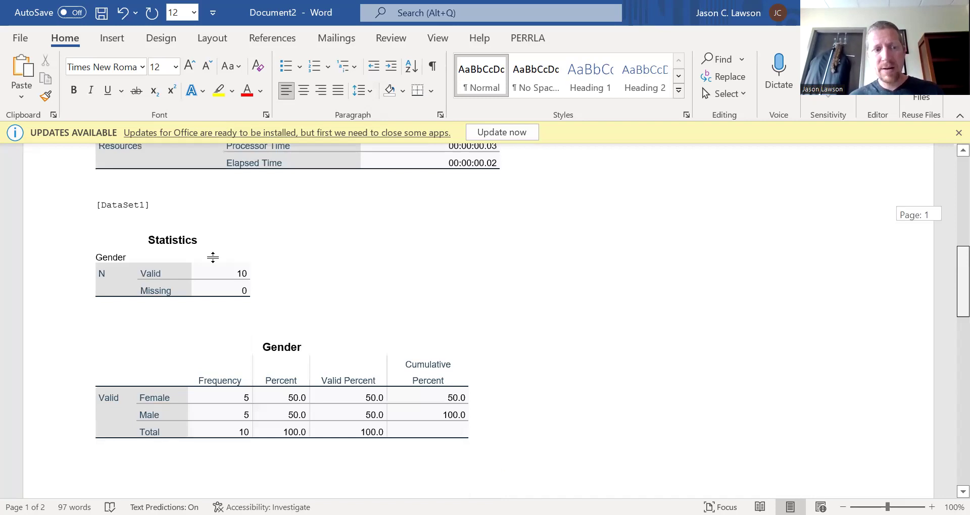
scroll(131, 379, down, 1)
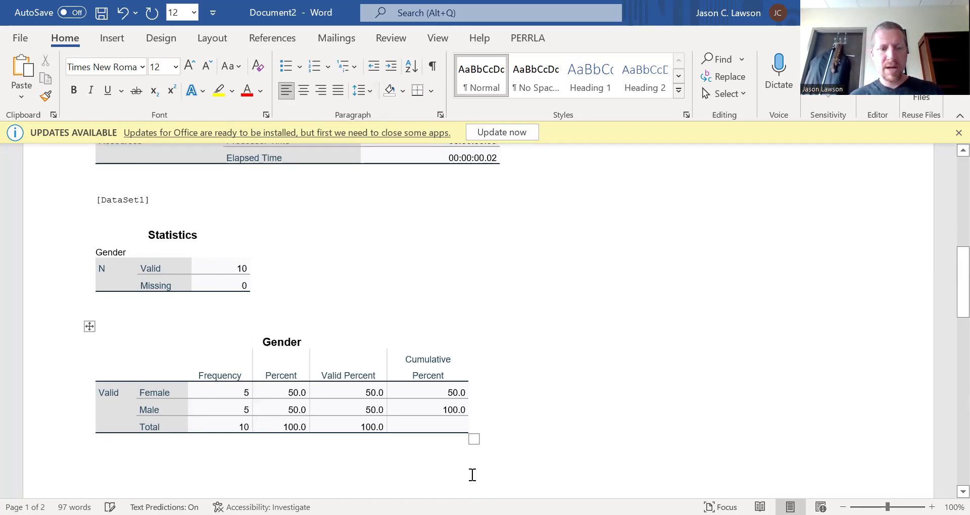
Below the Gender table, write 'Question 1: What is the total sample size?' with the answer 10.
key(Up)
click(516, 465)
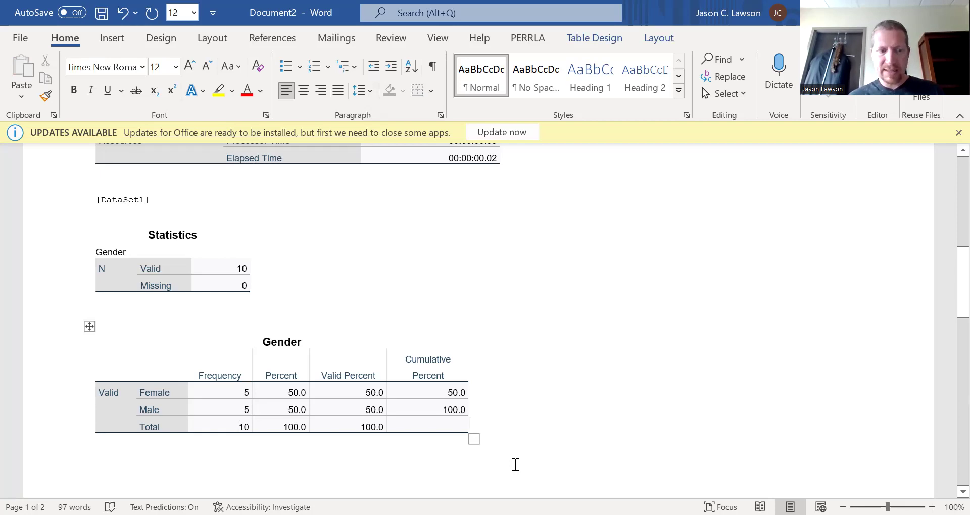
key(ctrl+v)
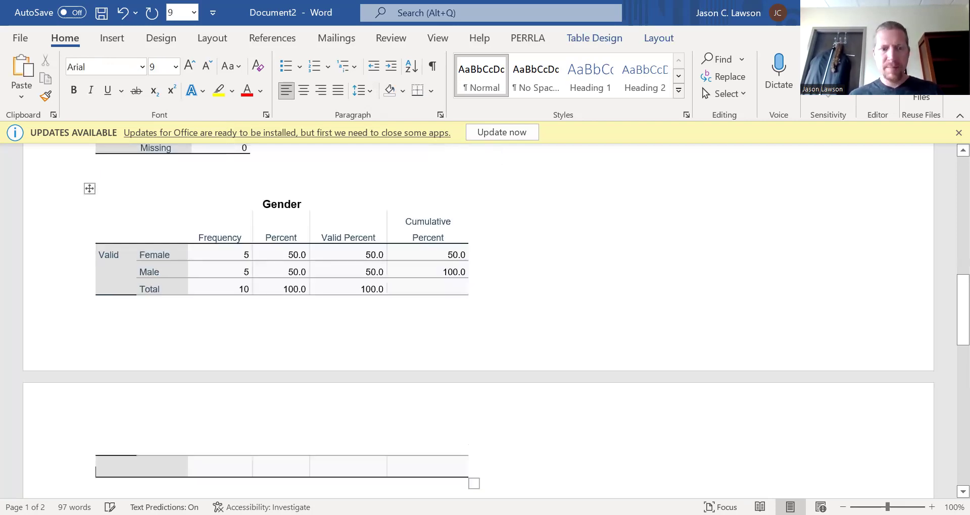
click(363, 492)
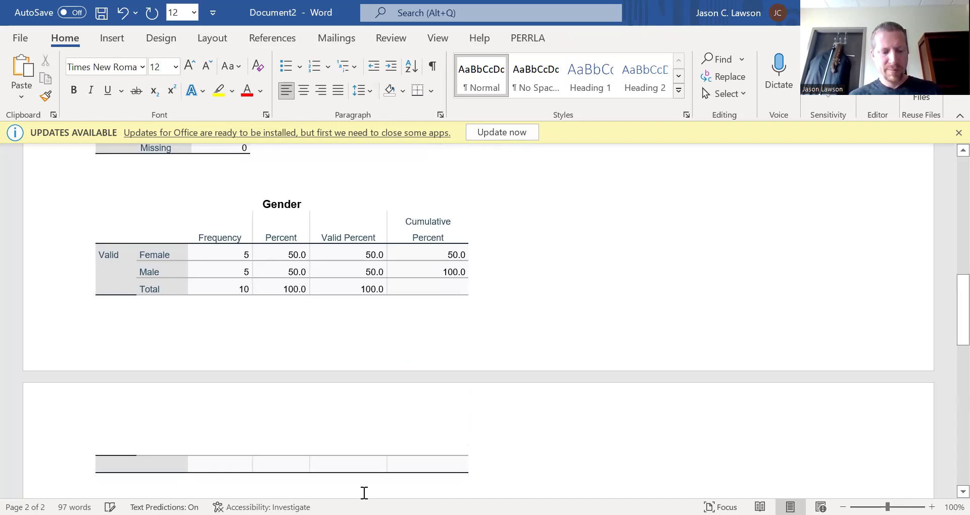
text(Question)
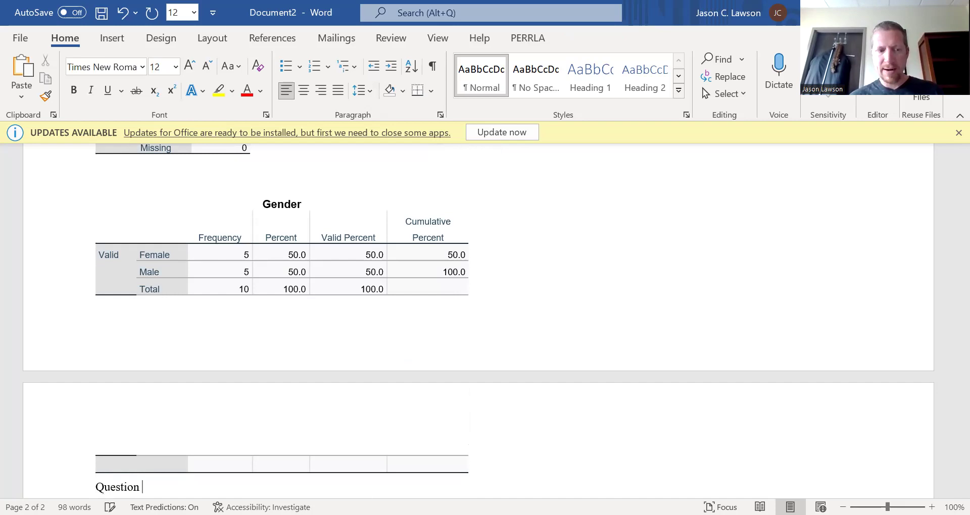
text( 1:)
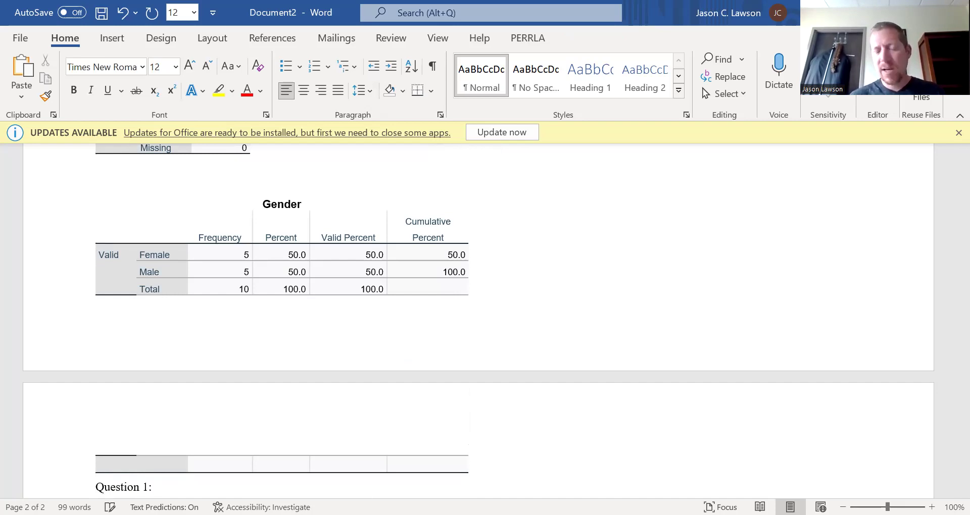
text( What)
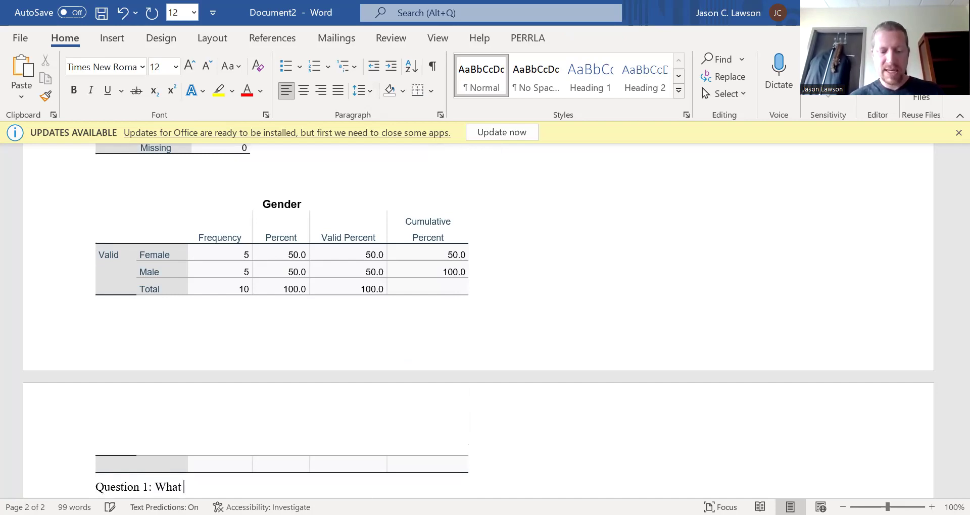
text( is the total)
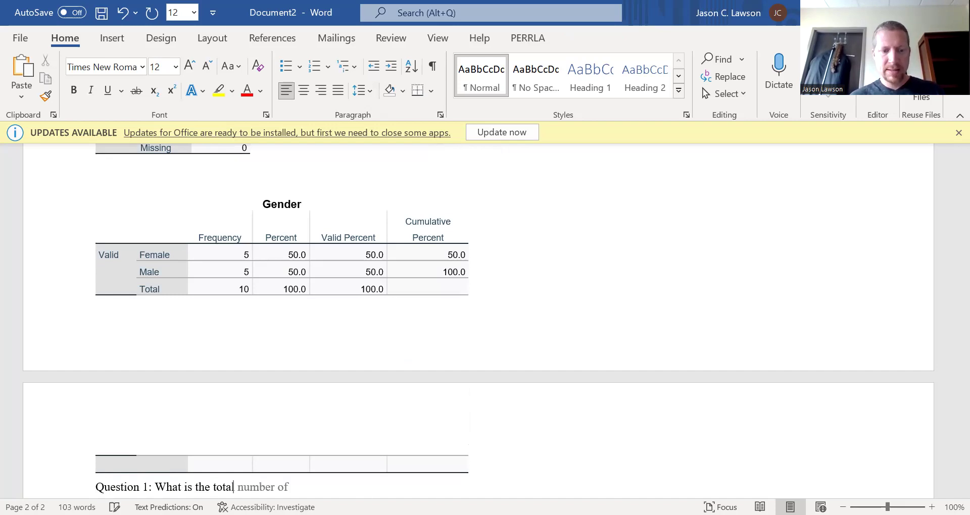
text( samp)
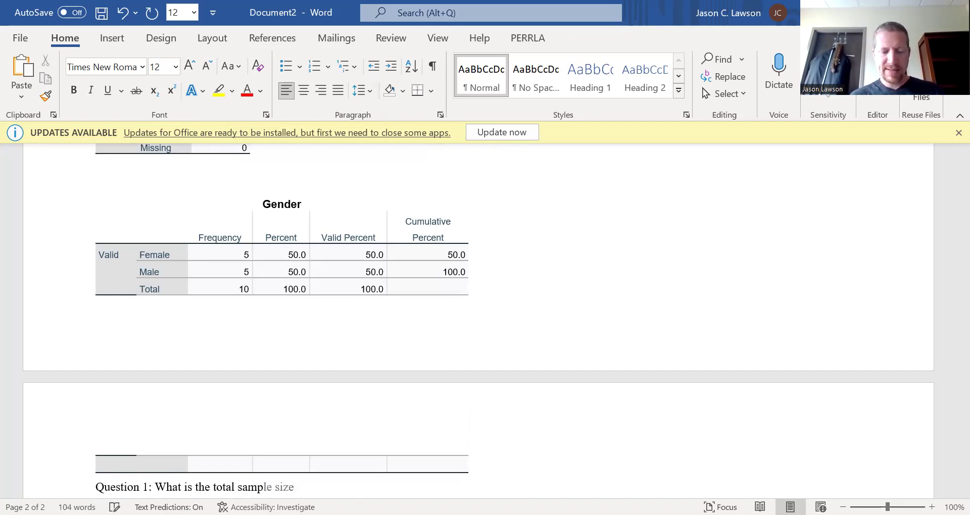
text(le size)
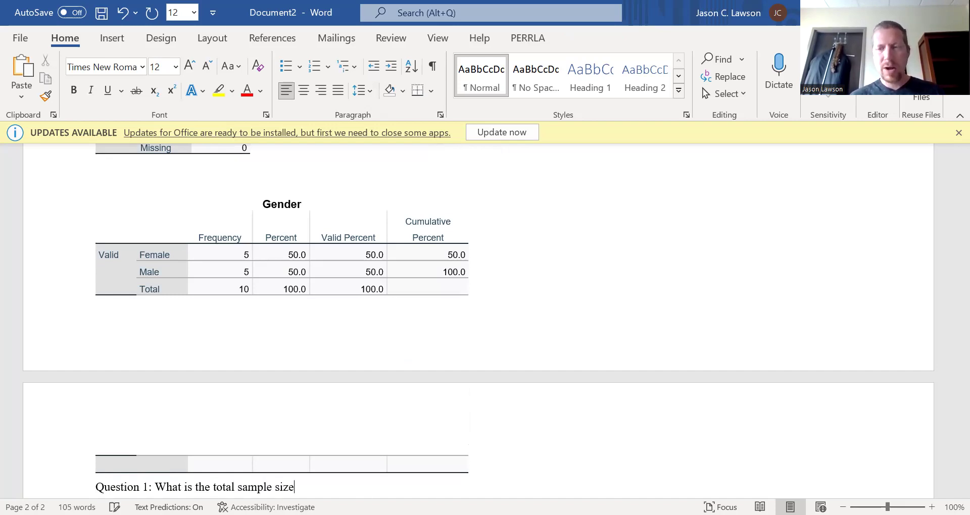
text(?)
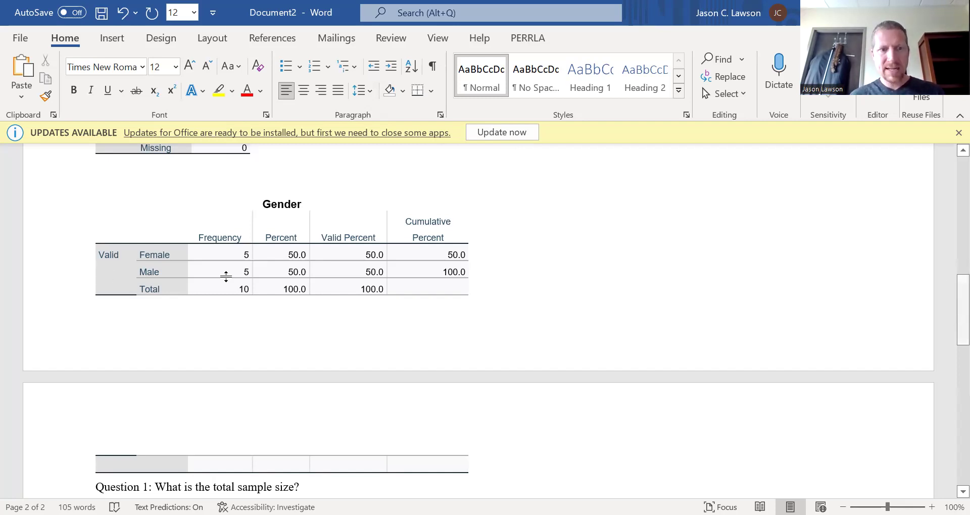
scroll(232, 275, up, 5)
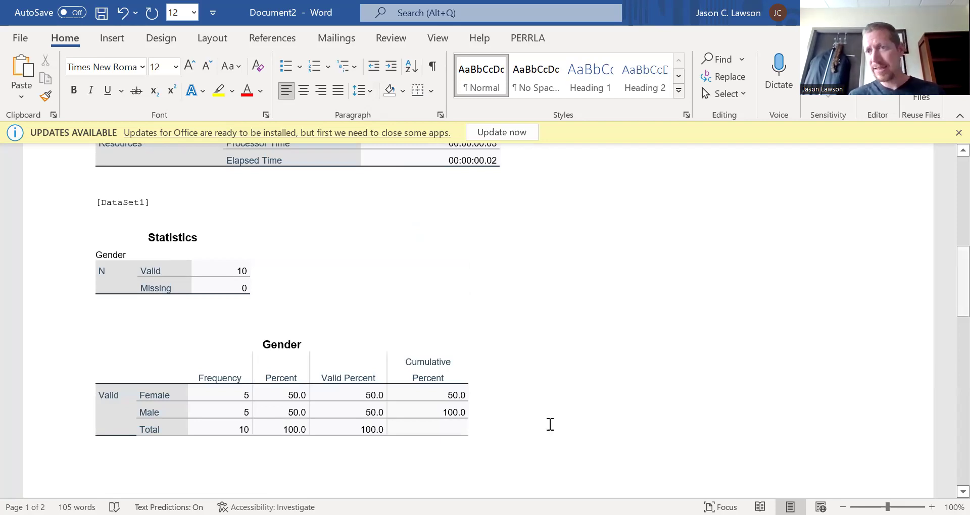
scroll(550, 424, down, 5)
text(10)
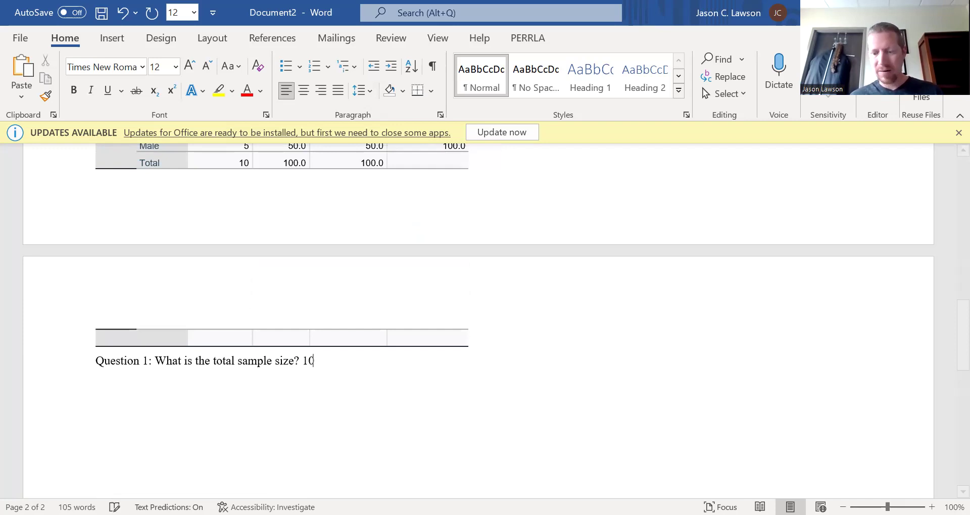
key(Return)
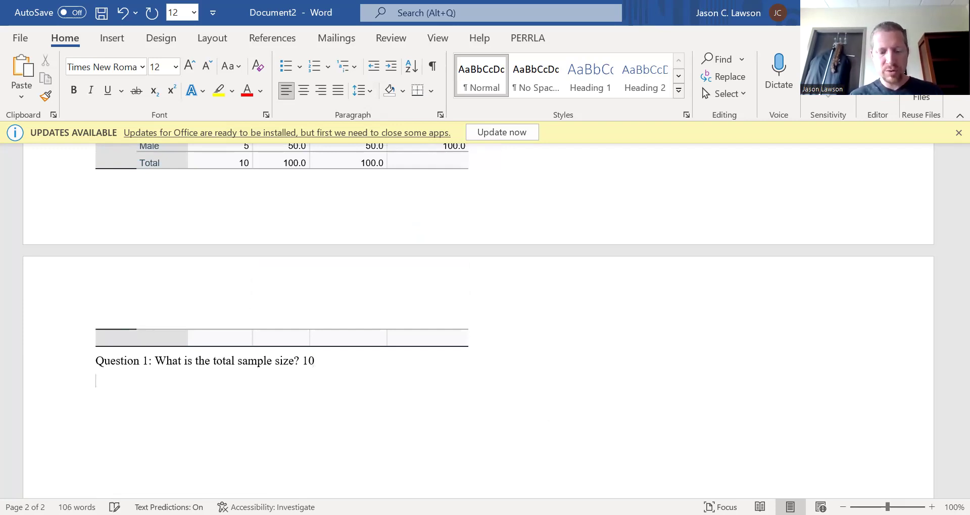
Add 'Question 2: what is the percentage of Male participants?' with the answer 50%.
text(Question 2)
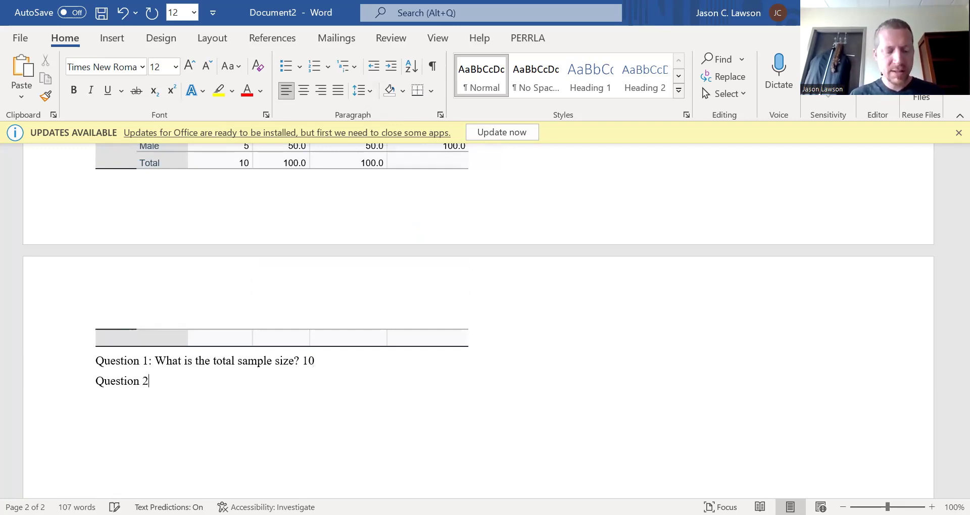
text(: what is)
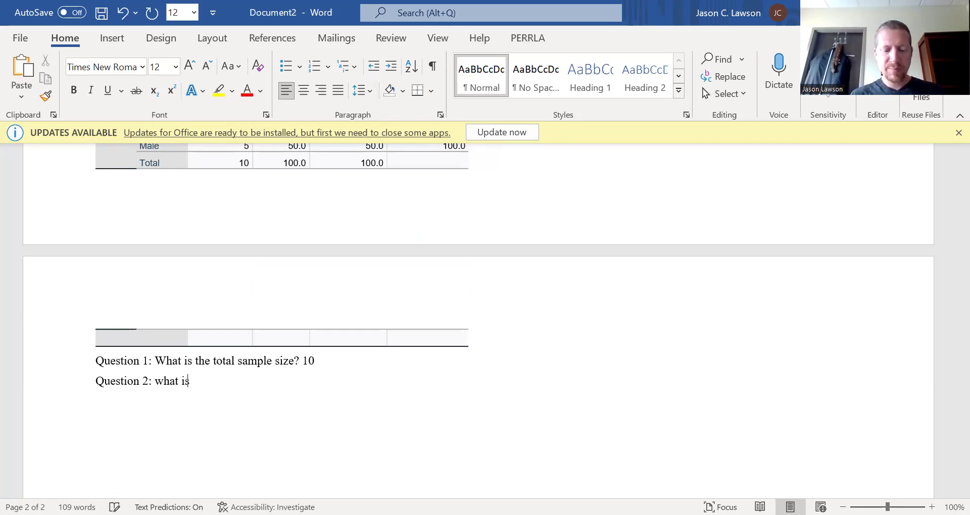
text( the percenta)
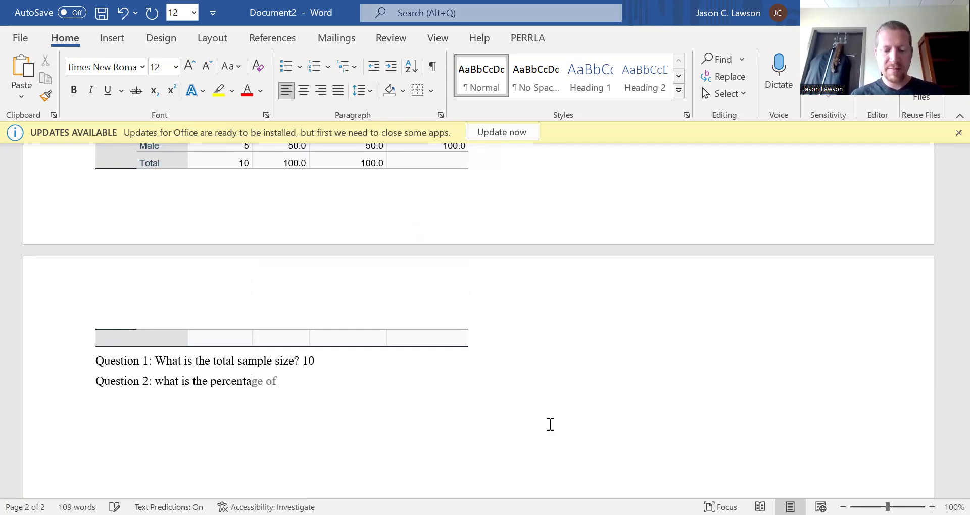
text(ge of Male parti)
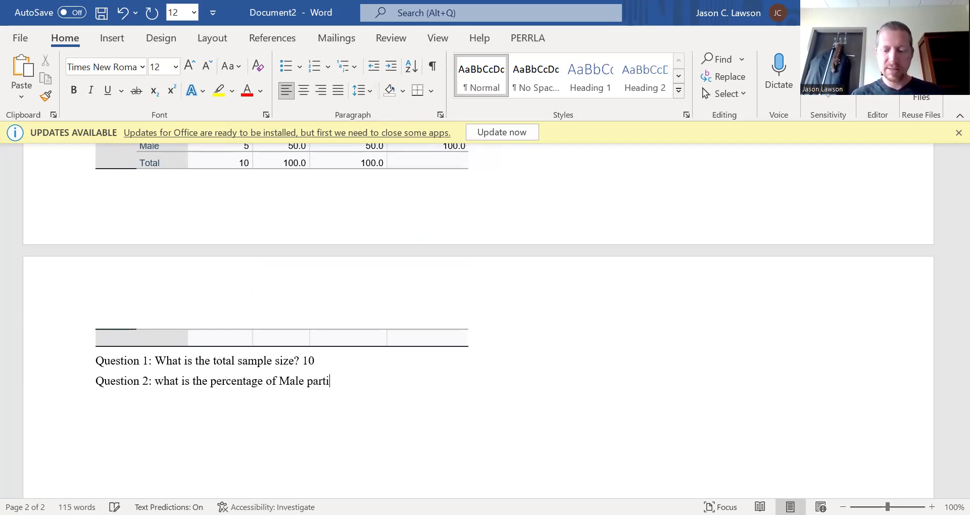
text(cipants?)
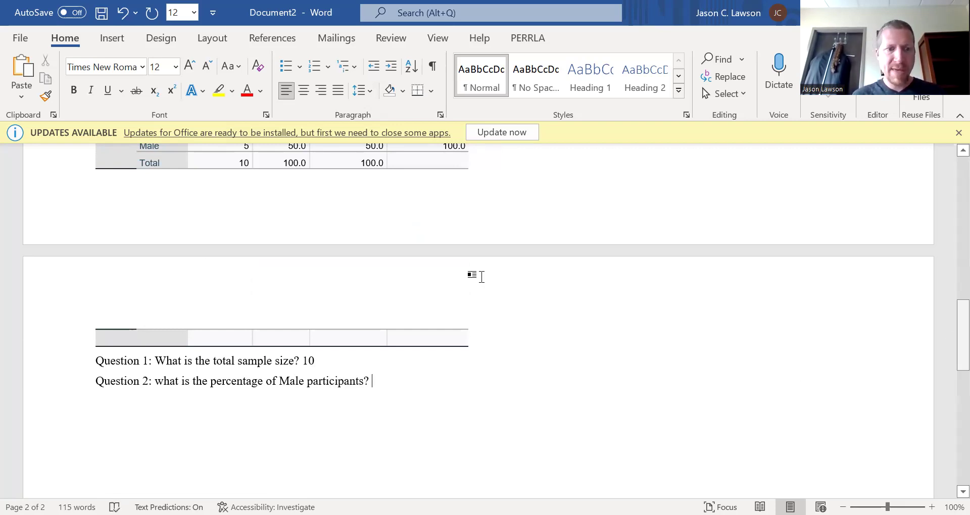
scroll(295, 260, up, 3)
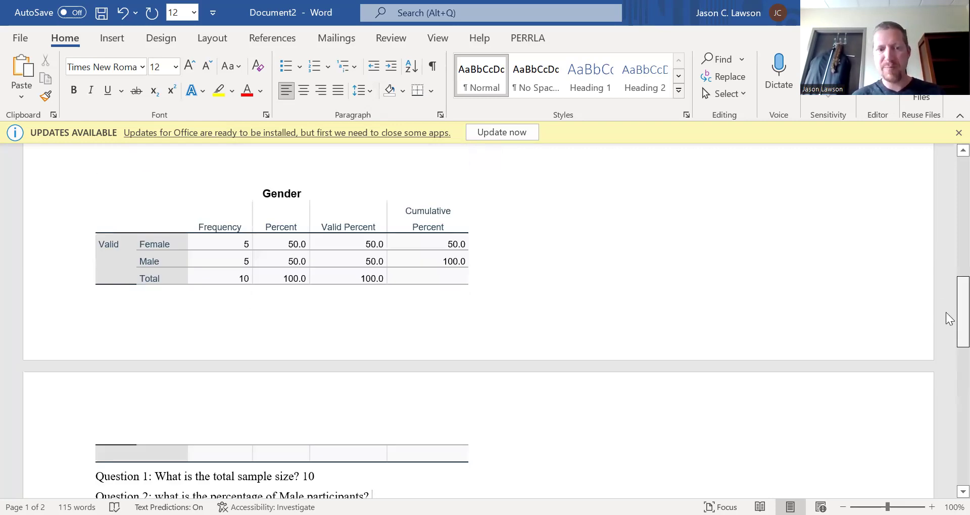
scroll(497, 384, down, 3)
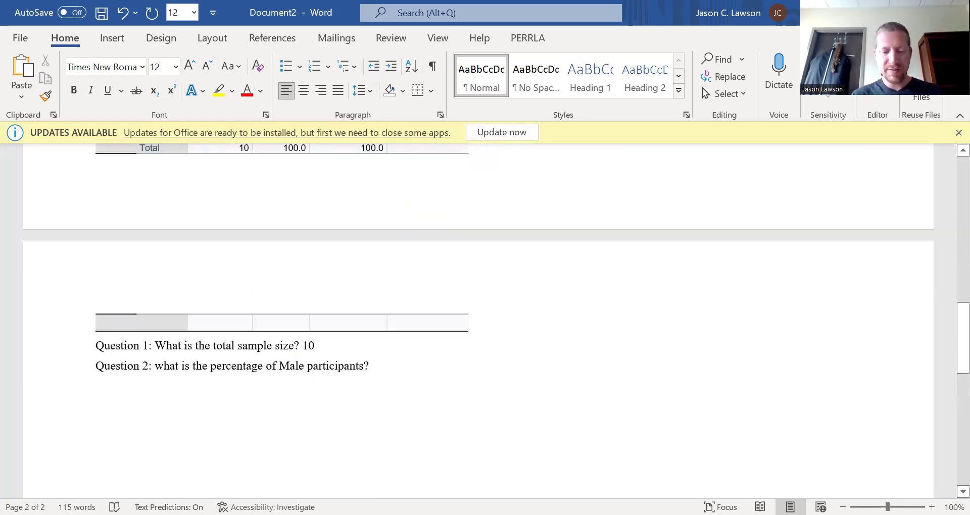
text(50%)
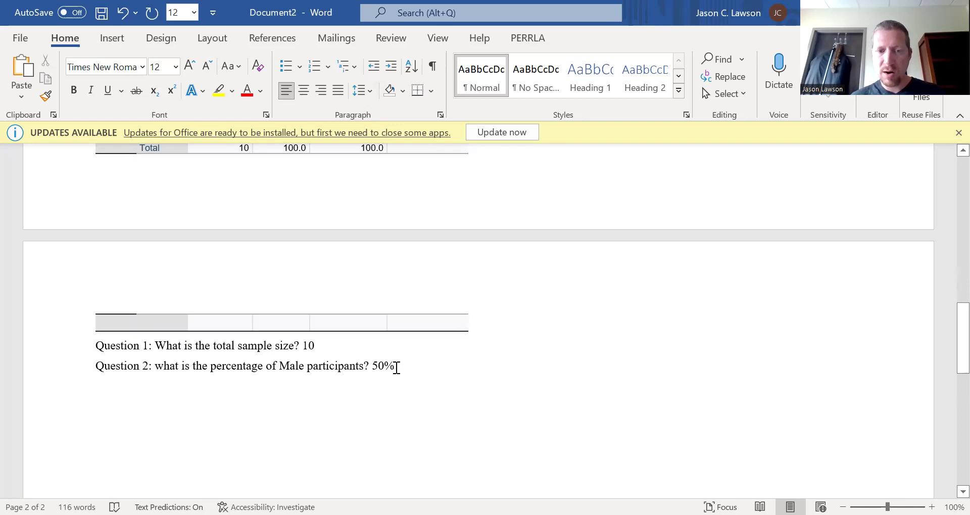
drag(397, 368, 373, 370)
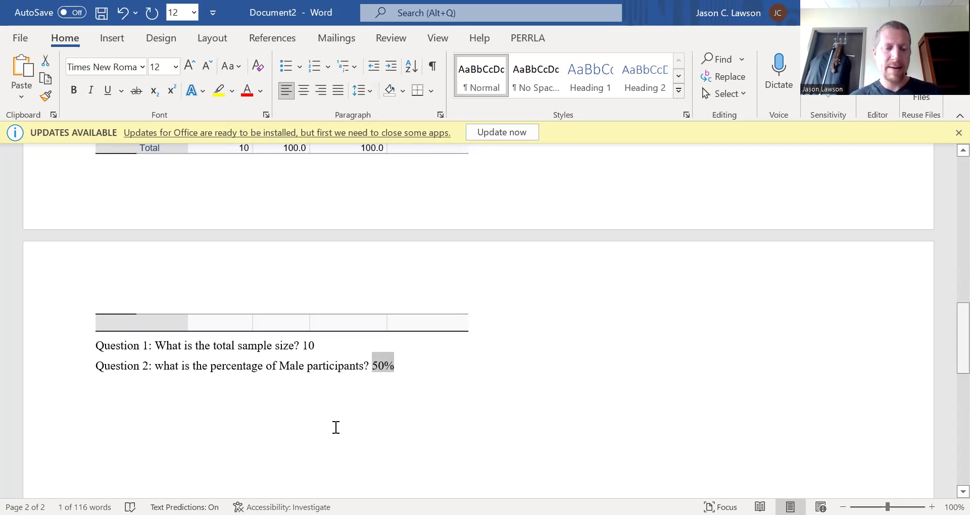
scroll(336, 427, up, 3)
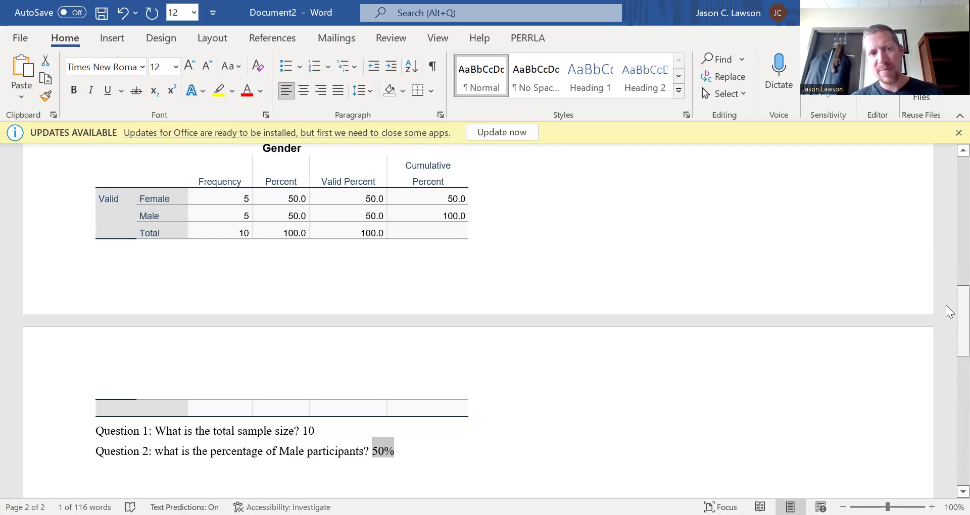
scroll(242, 373, up, 3)
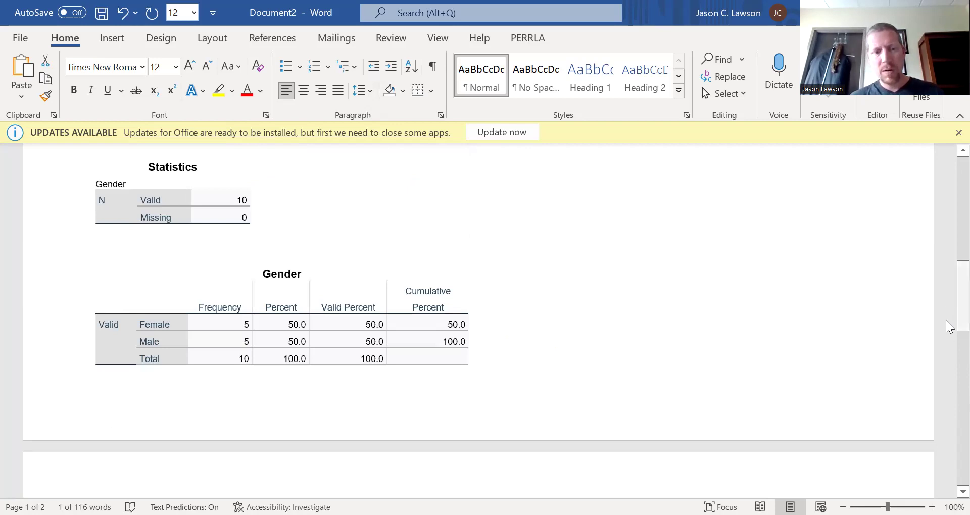
scroll(946, 320, down, 3)
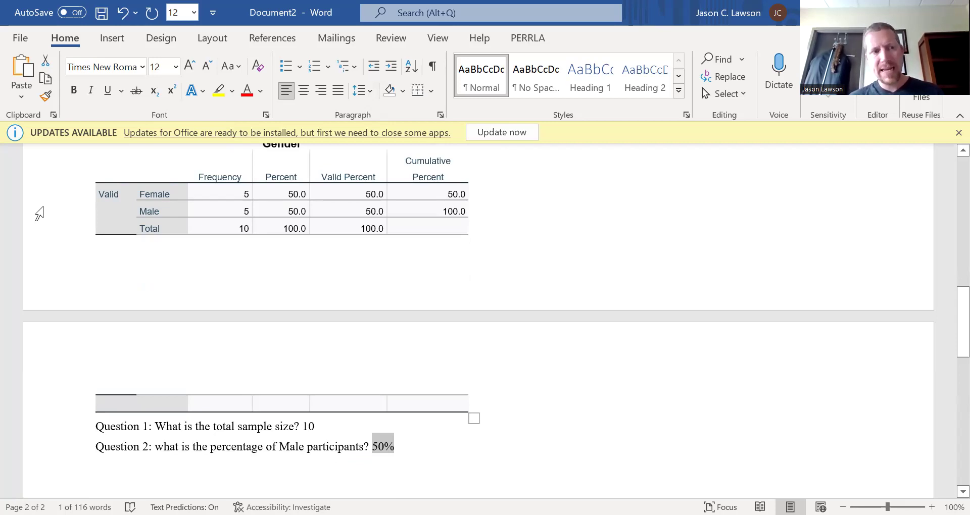
click(362, 206)
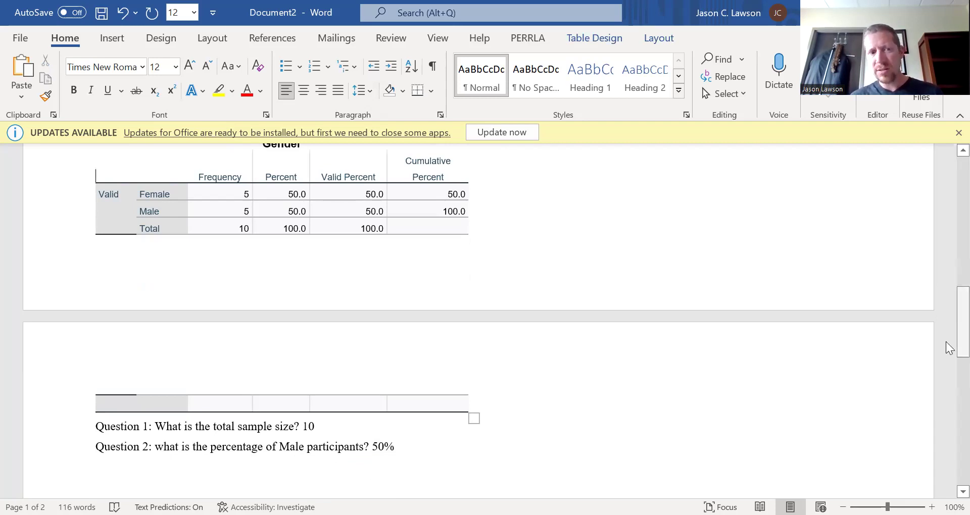
Below Question 2, add the line 'Exercise 2.1: Label it with the title'.
scroll(420, 360, down, 2)
click(420, 360)
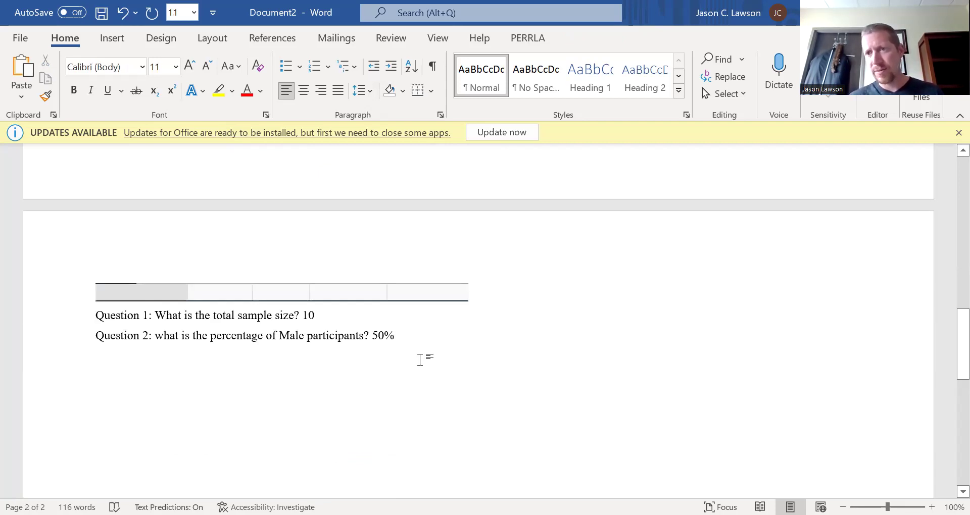
key(Return)
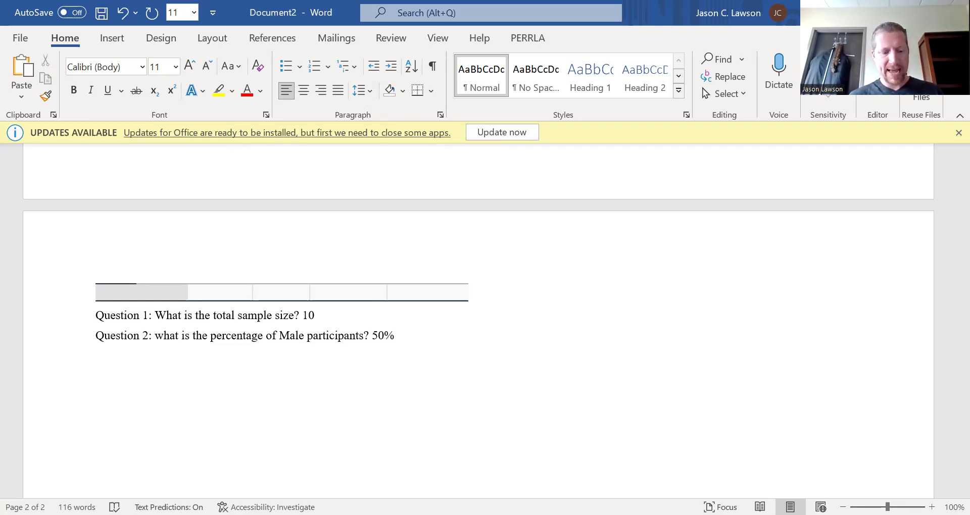
click(422, 361)
text(E)
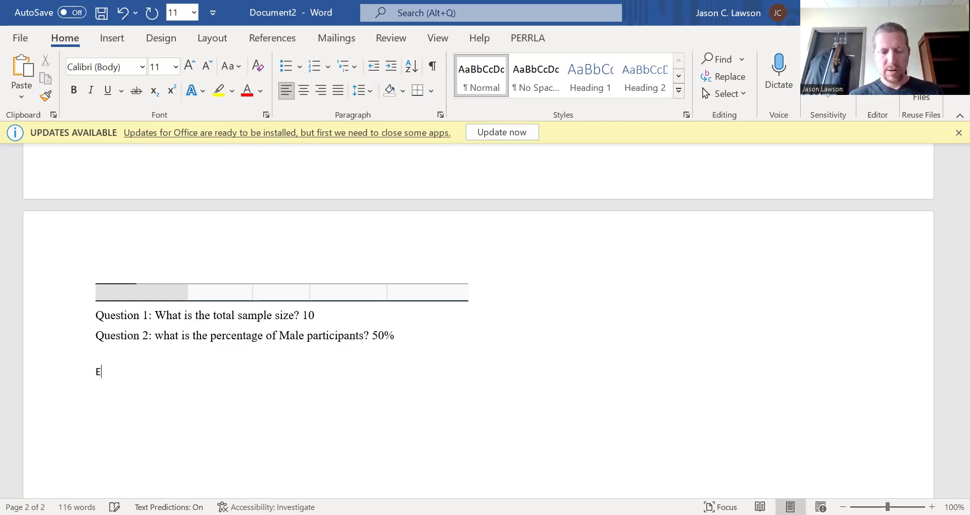
text(xercise)
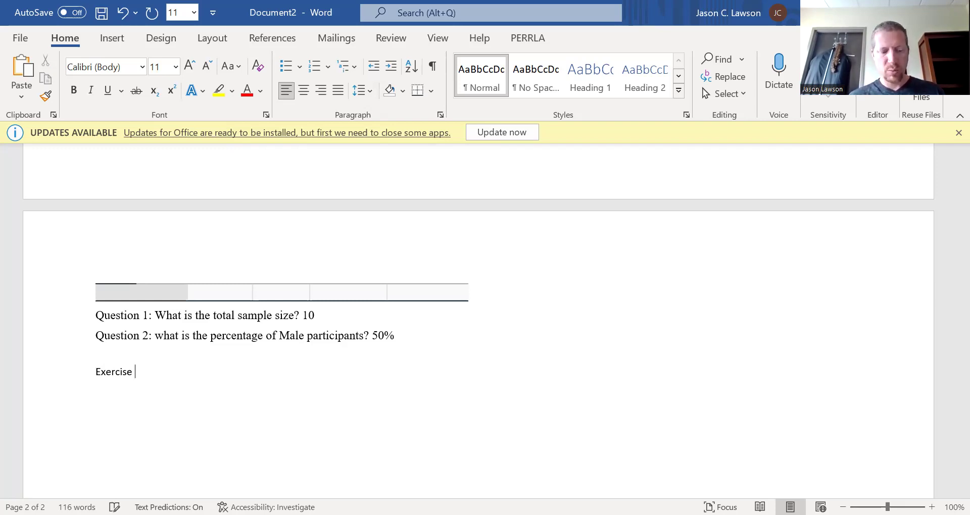
text( 2.1:)
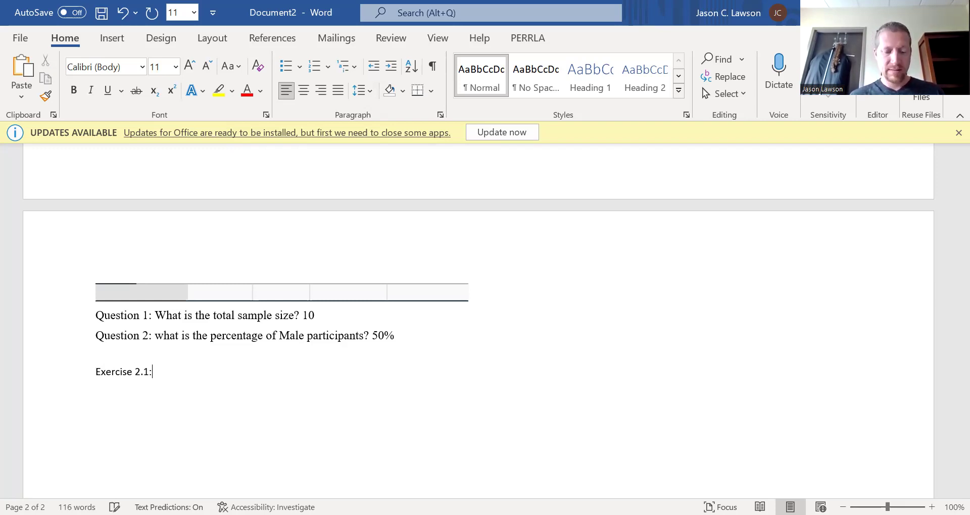
text( L)
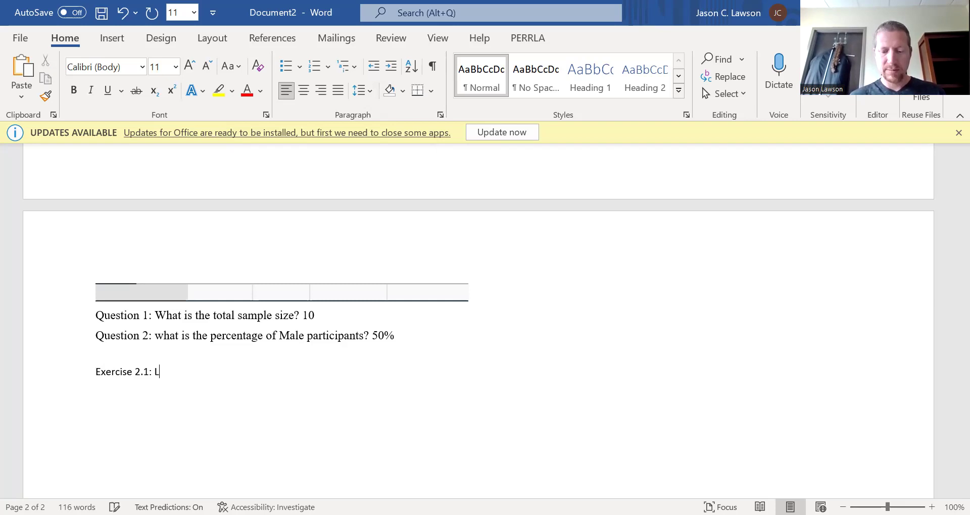
text(abel it)
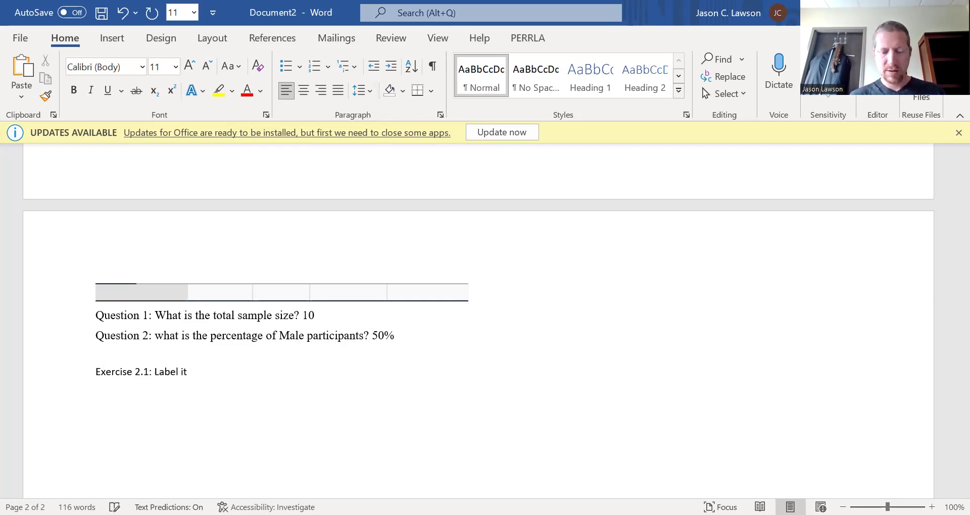
text( with the title)
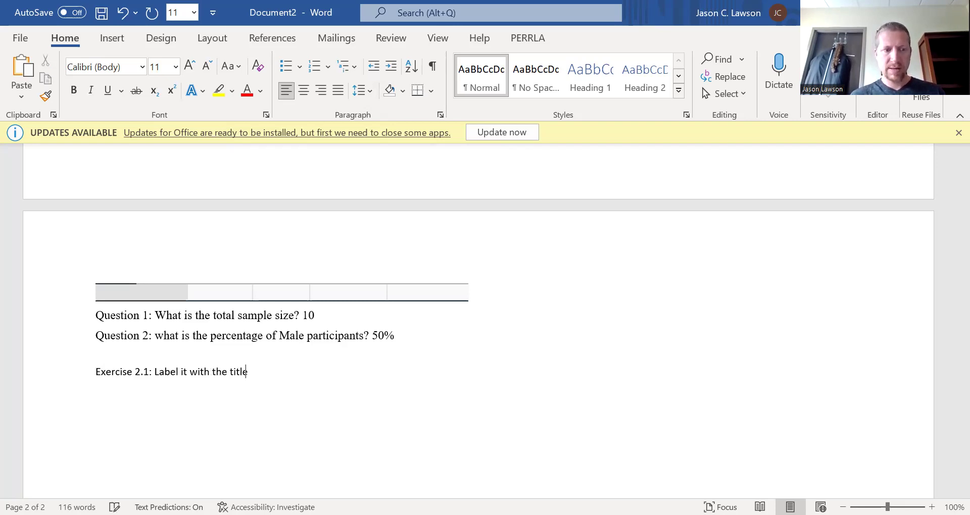
key(Return)
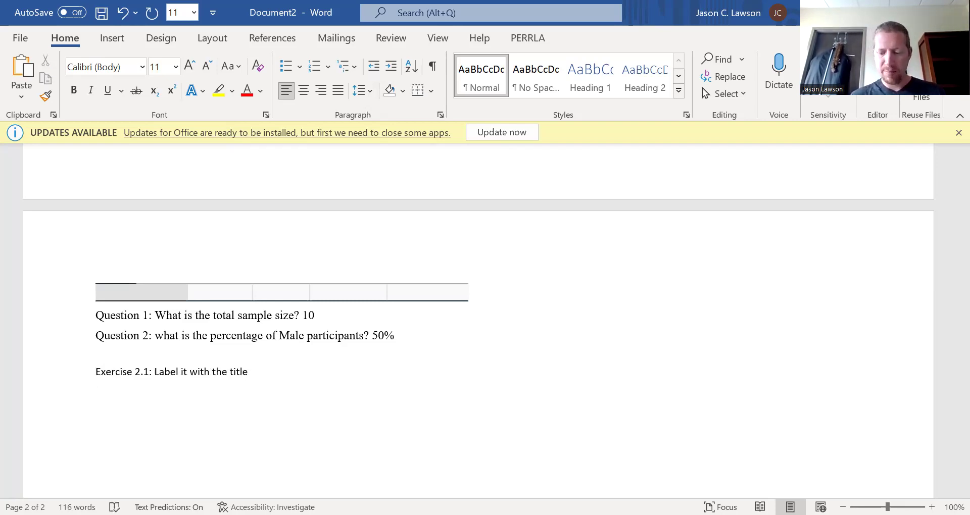
Add the step 'right click on the outpu, select last outpt' on the next line.
text(copy)
key(BackSpace)
key(BackSpace)
key(BackSpace)
key(BackSpace)
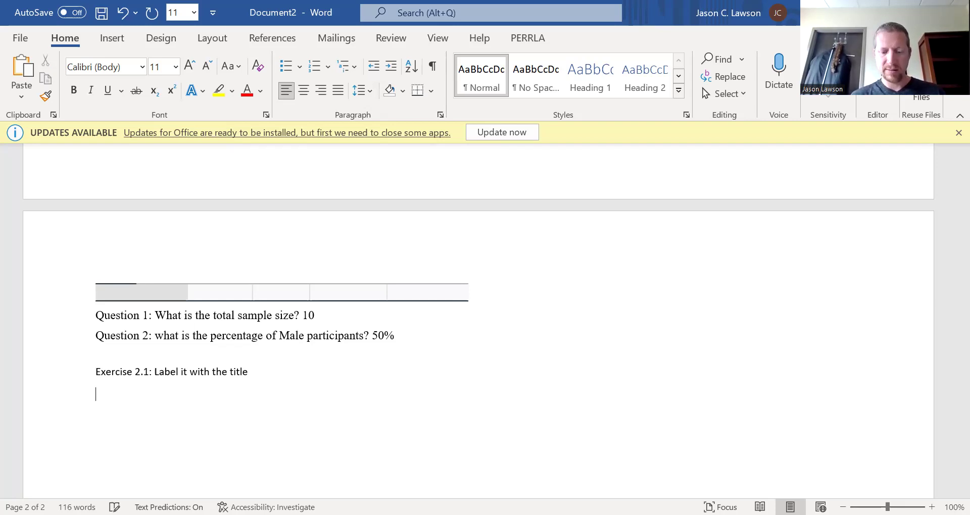
text(right click on)
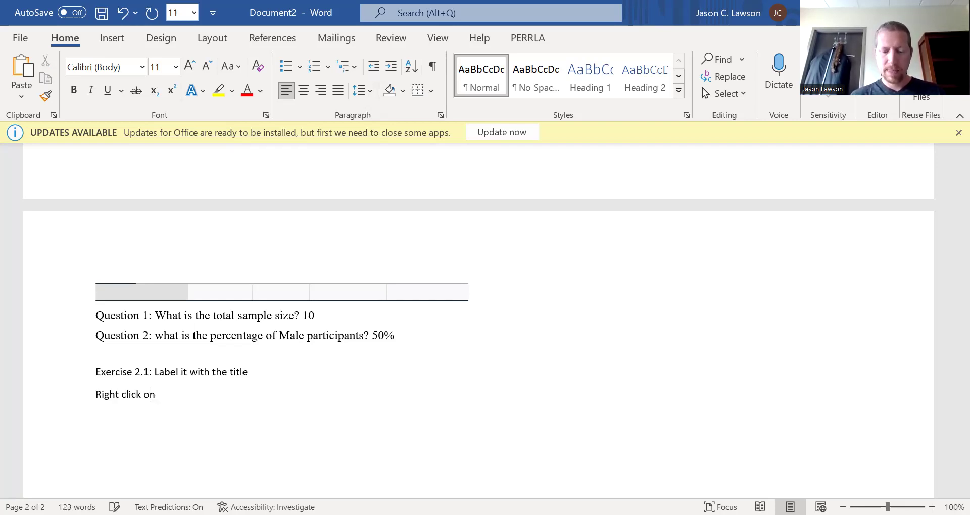
text( the outpu, selc)
key(BackSpace)
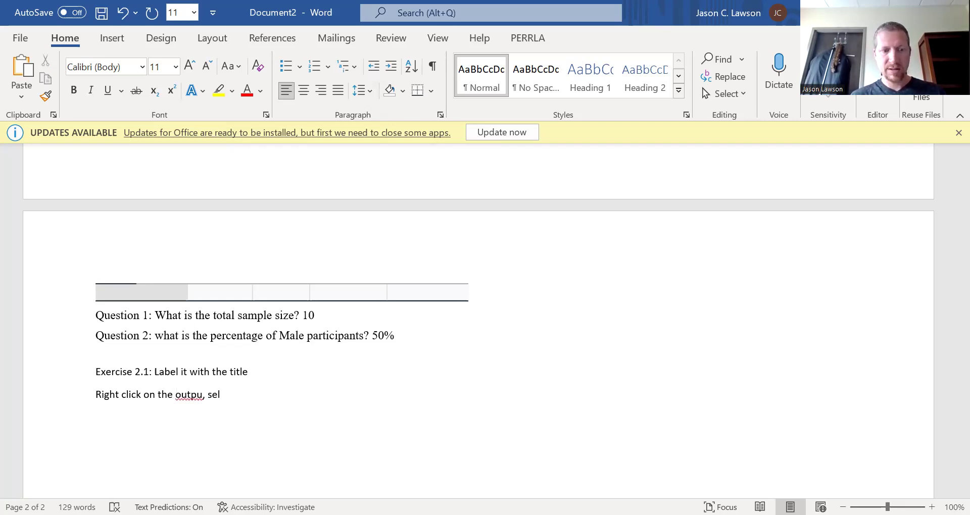
text(ect )
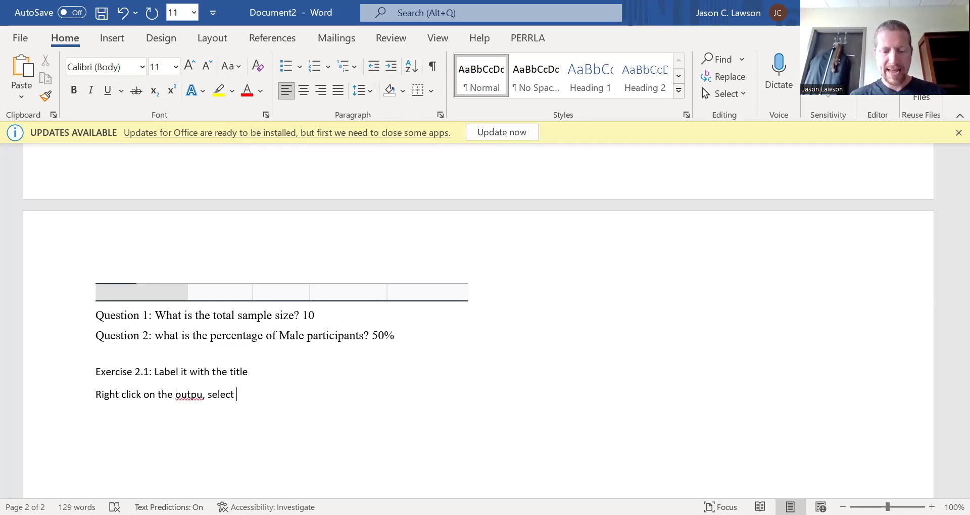
text(last ou)
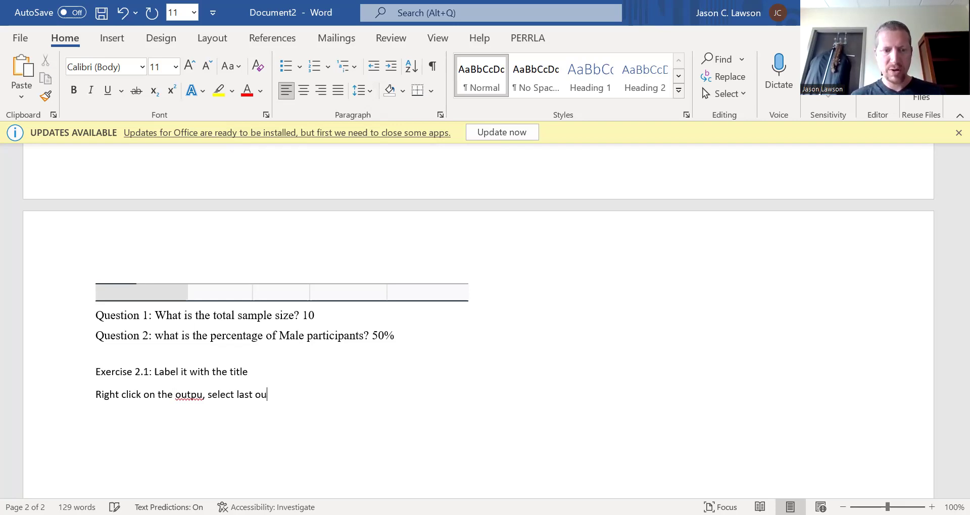
text(tpt)
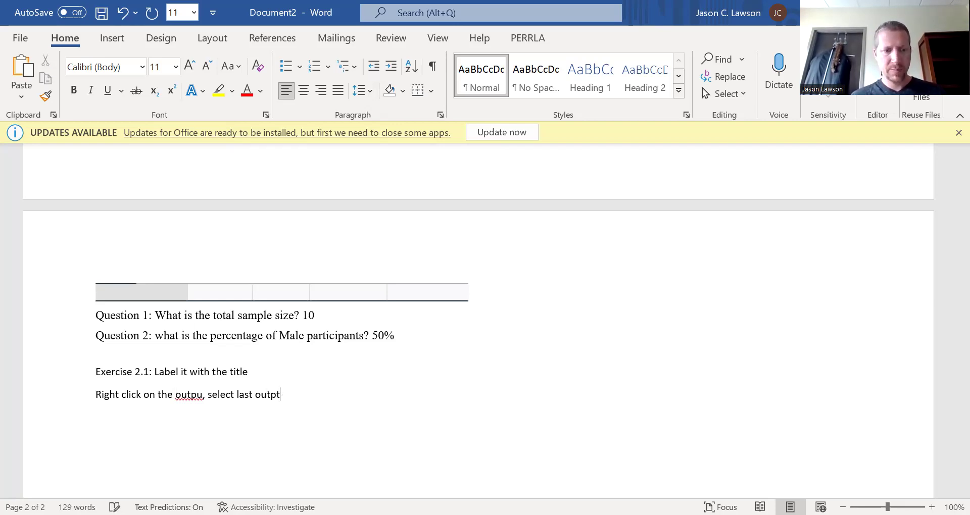
key(Return)
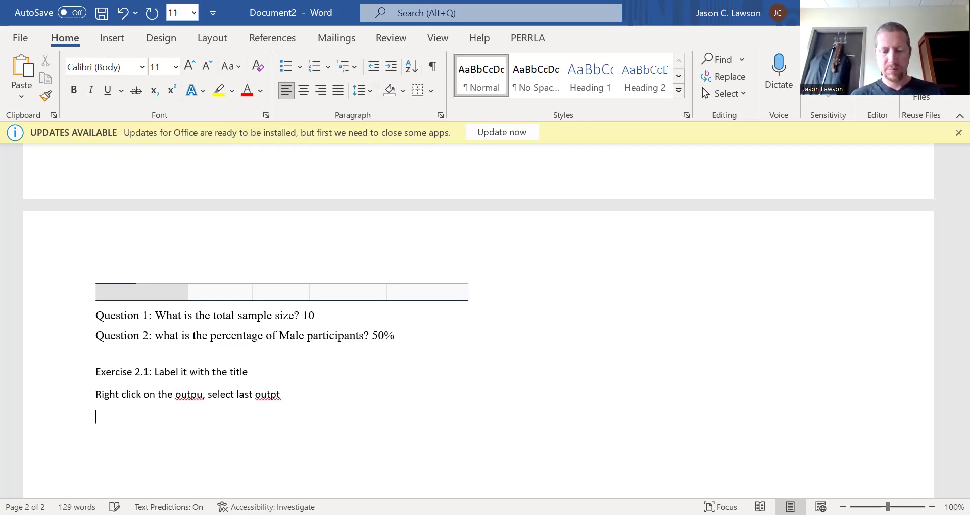
Add the lines 'Go to word doc, past "keep source formatting"' and 'Answer any questions.'.
text(Go to word)
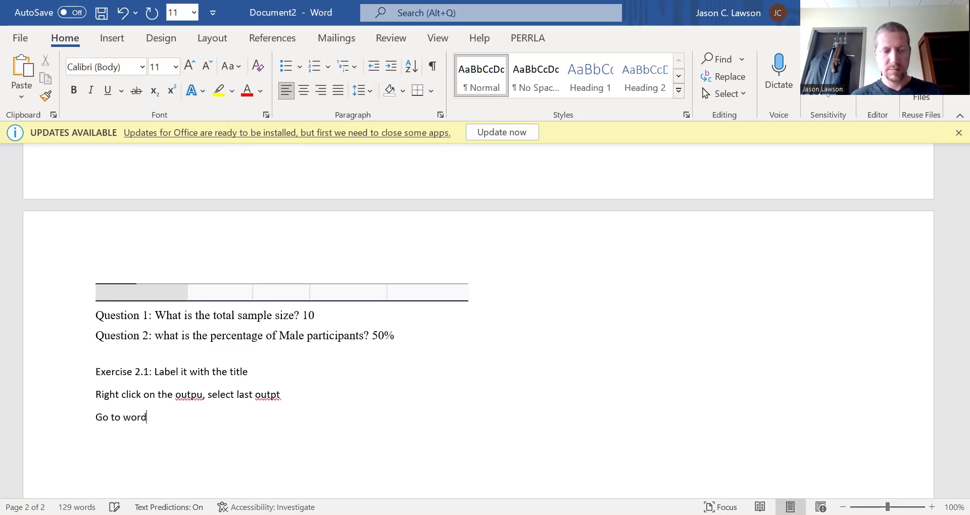
text( doc,)
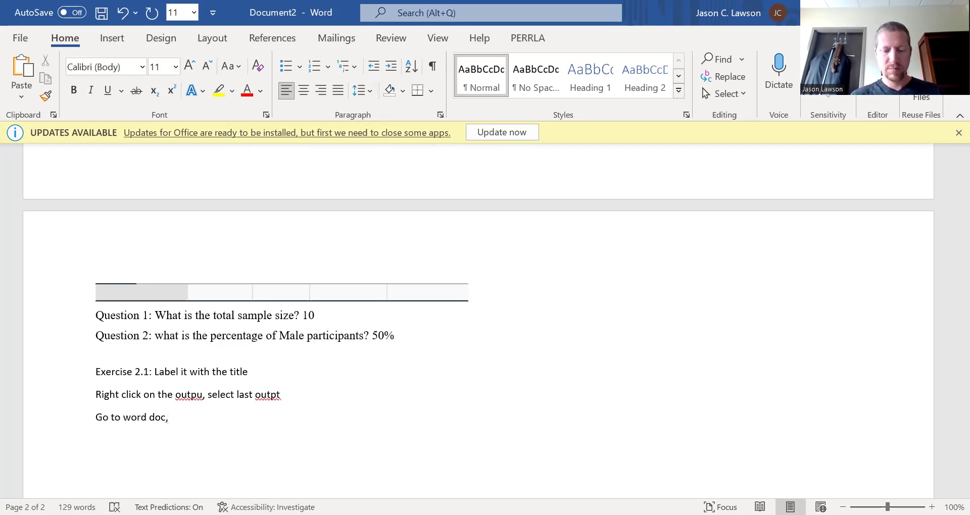
text( past ")
text(keep source for)
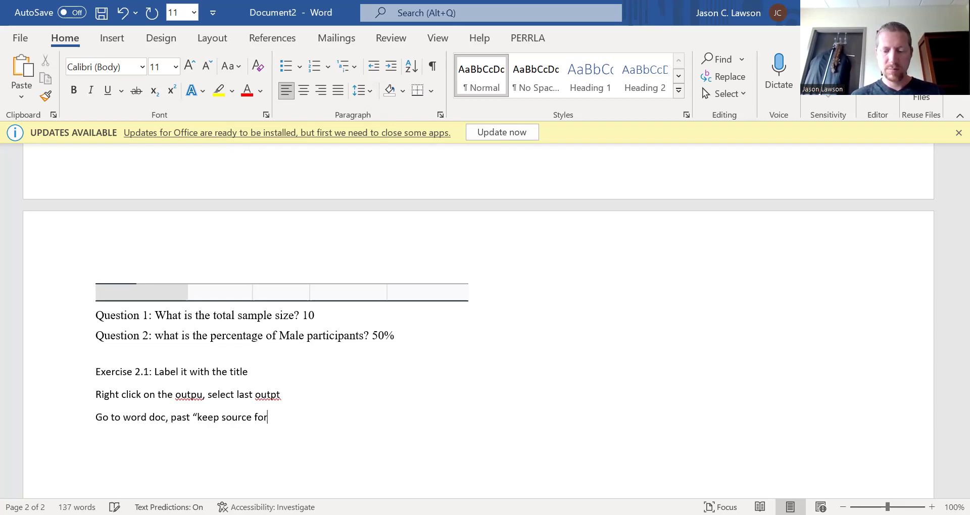
text(matting")
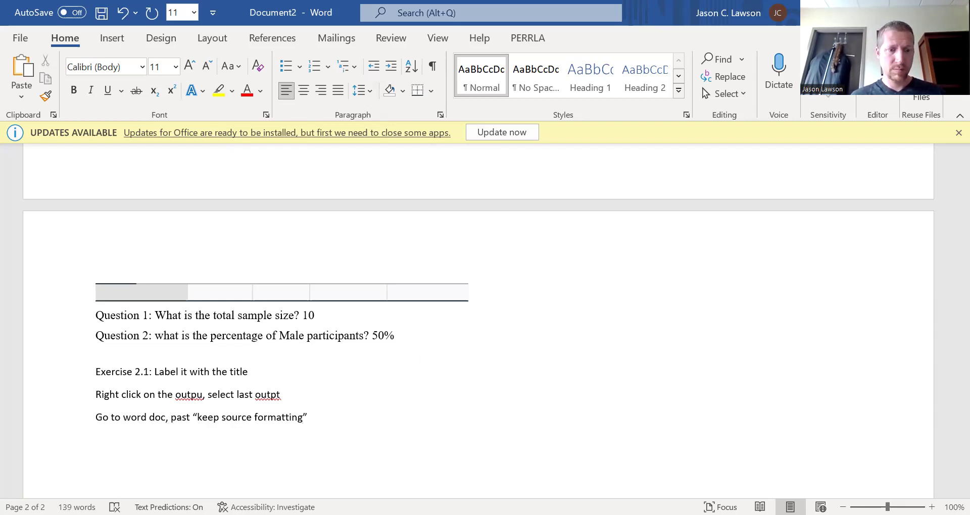
key(Return)
key(BackSpace)
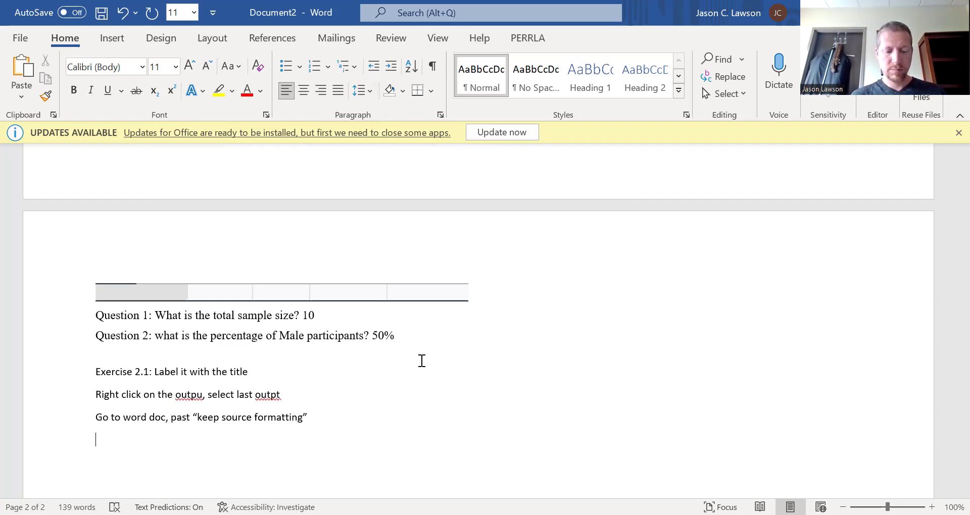
text(Answer )
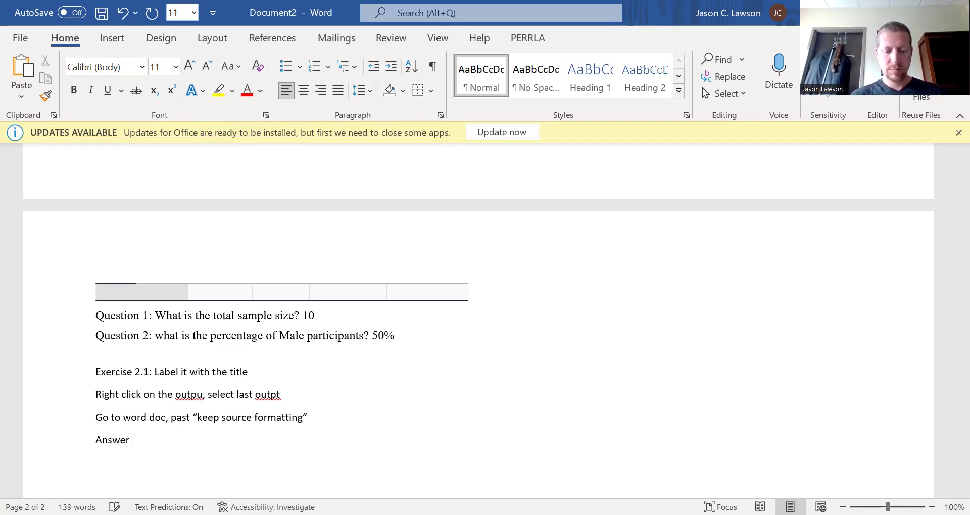
text(any questio)
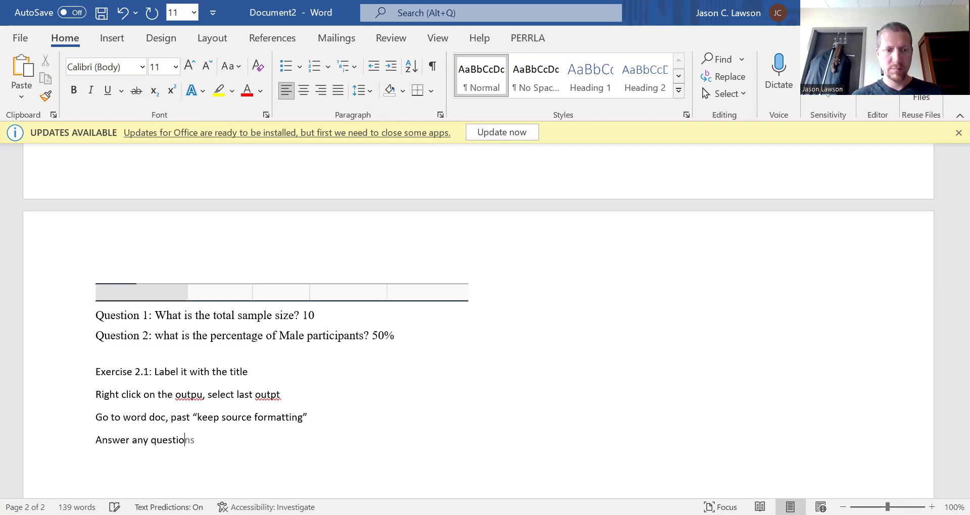
text(ns.)
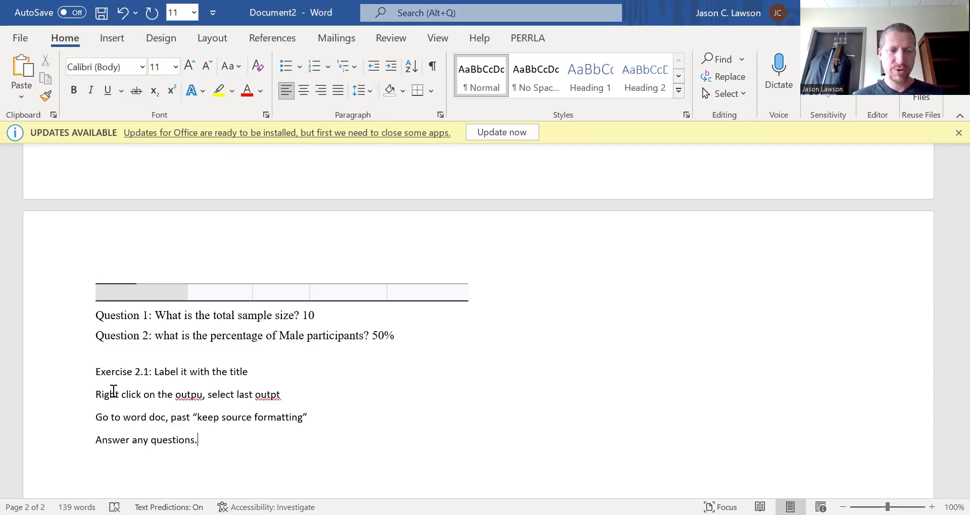
Fix the typos so the exercise steps read 'output,' and 'paste'.
click(204, 394)
key(BackSpace)
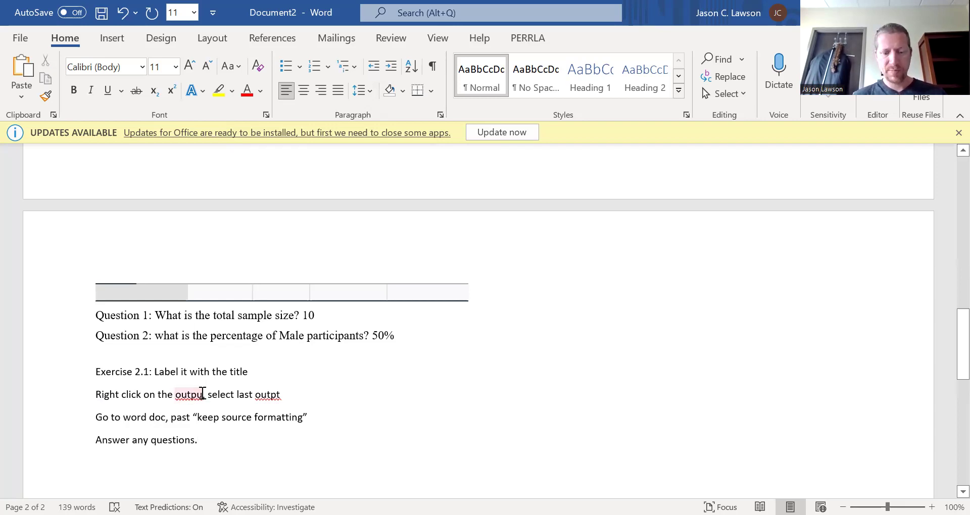
text(t,)
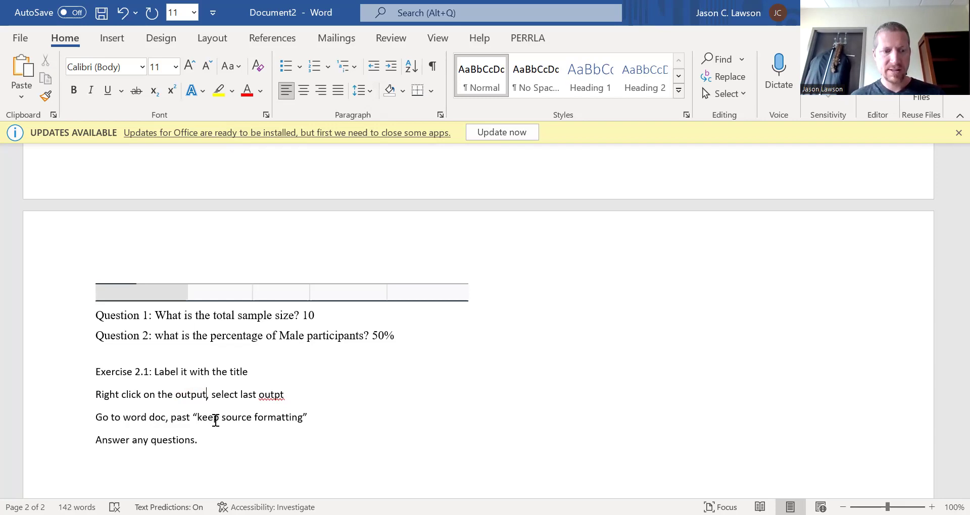
click(191, 417)
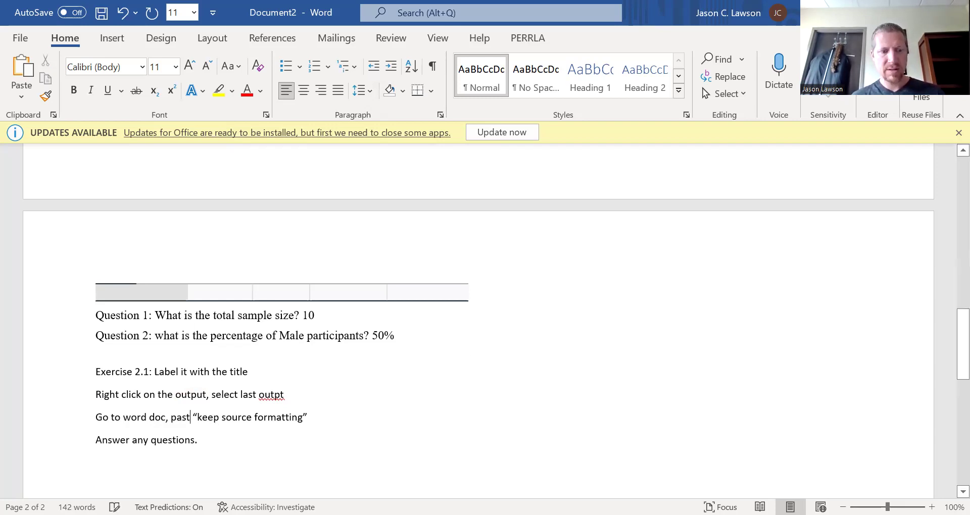
text(e)
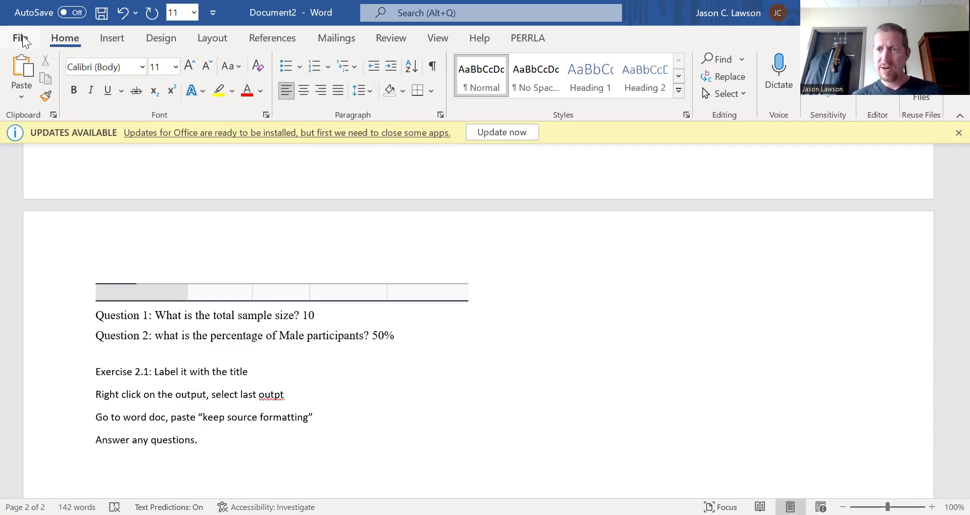
Save the Word document to the Desktop as 'Crock Exercise 1, 2, 4, 5, 9'.
click(62, 246)
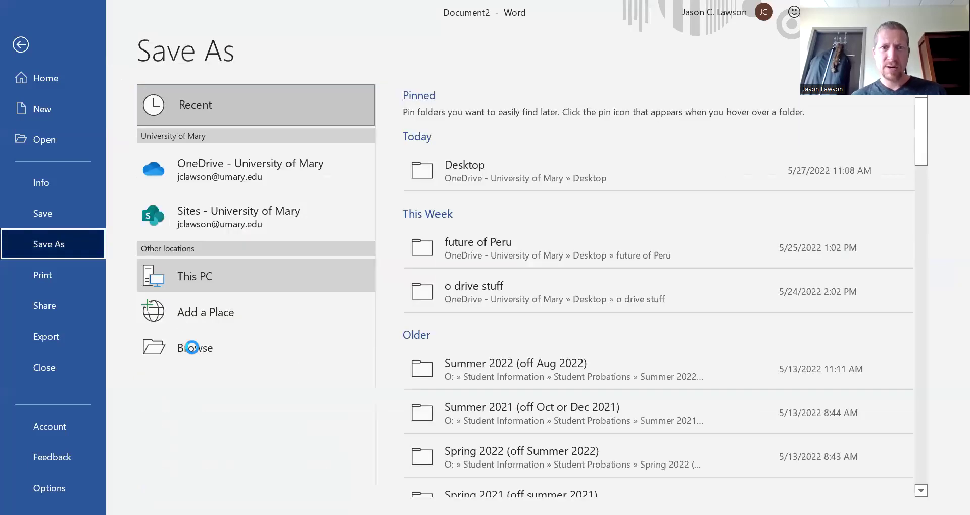
click(192, 348)
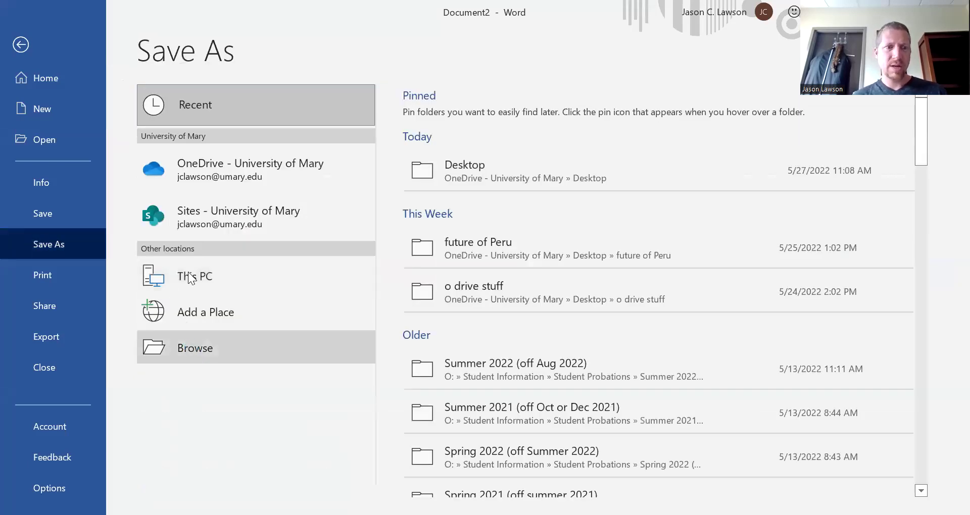
click(106, 256)
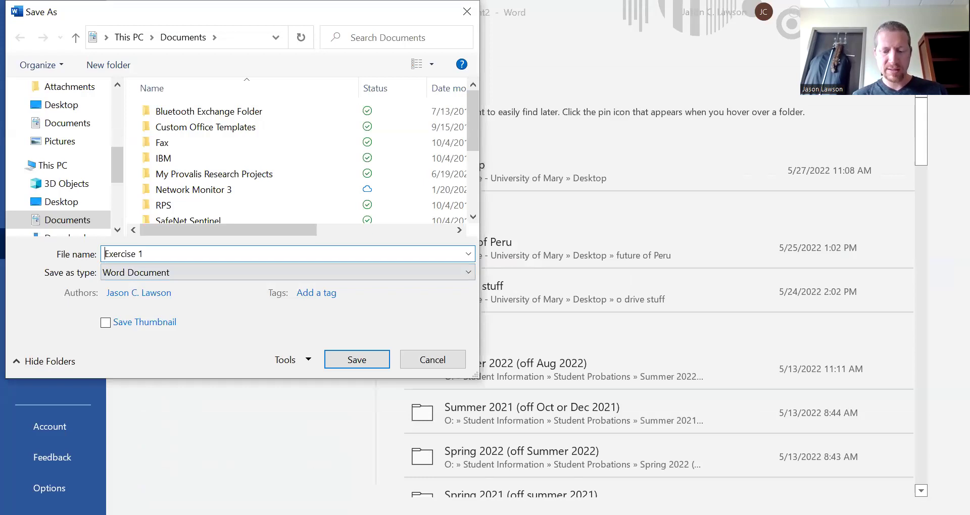
text(Crock)
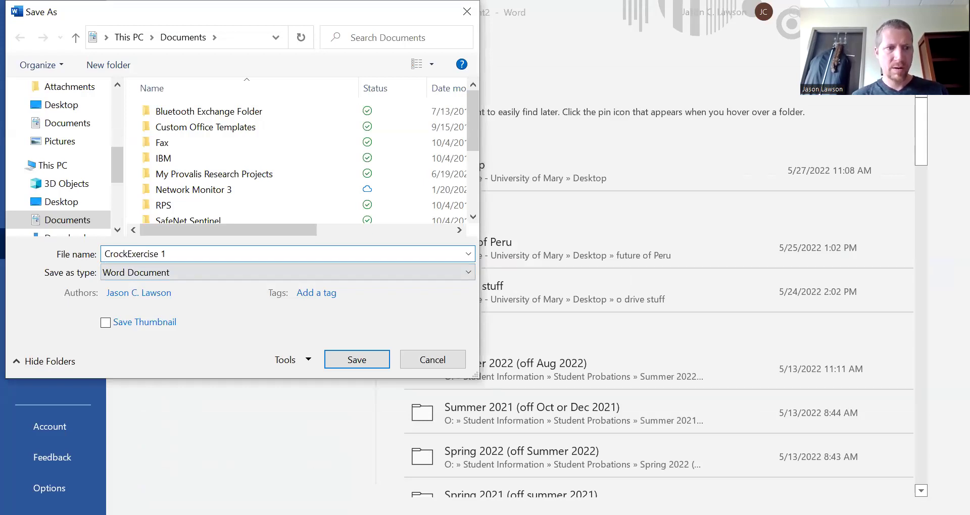
click(169, 255)
text(,)
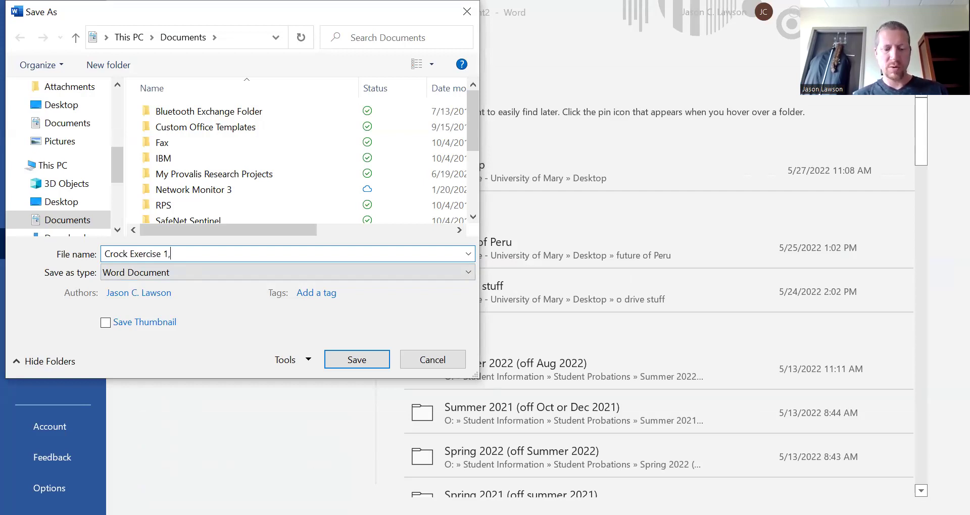
text( 2, 4, 5, 9)
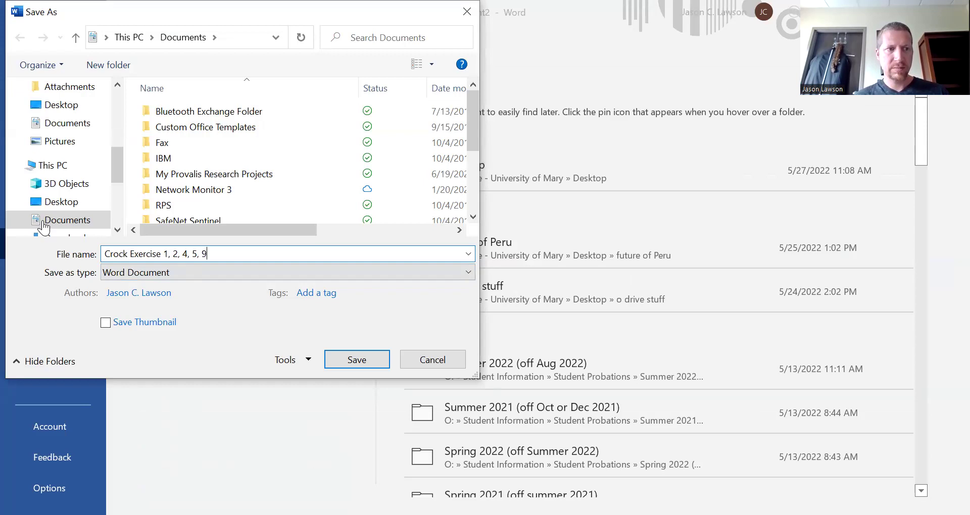
click(59, 202)
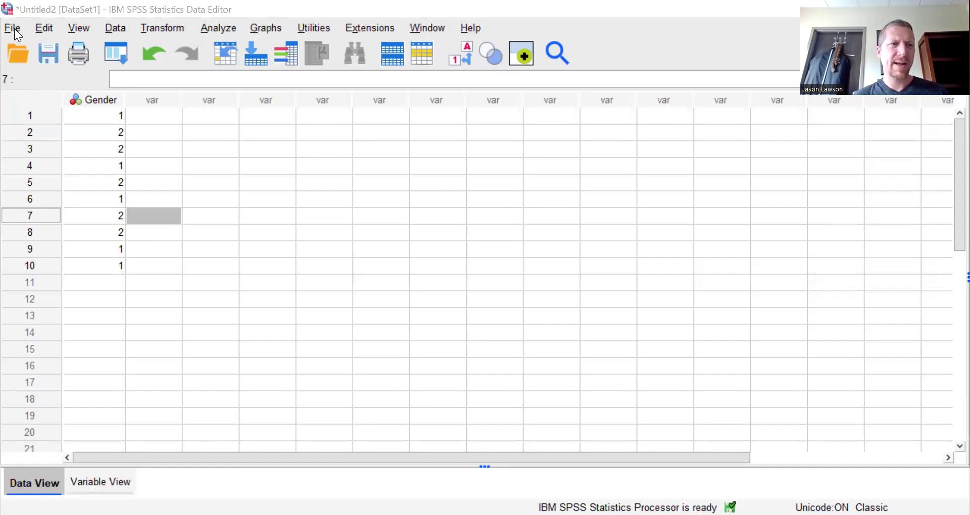
Start Save As for the Gender dataset and enter the file name Gender2.
click(15, 31)
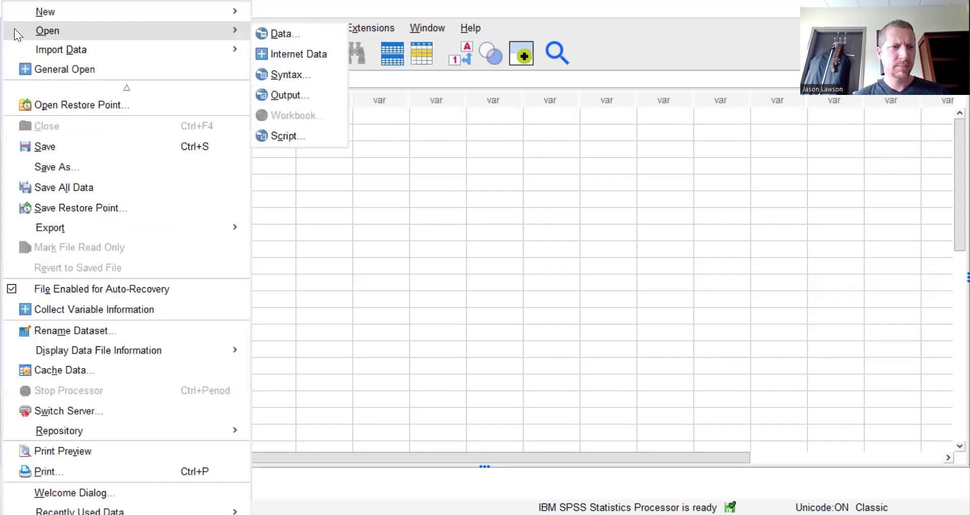
click(79, 166)
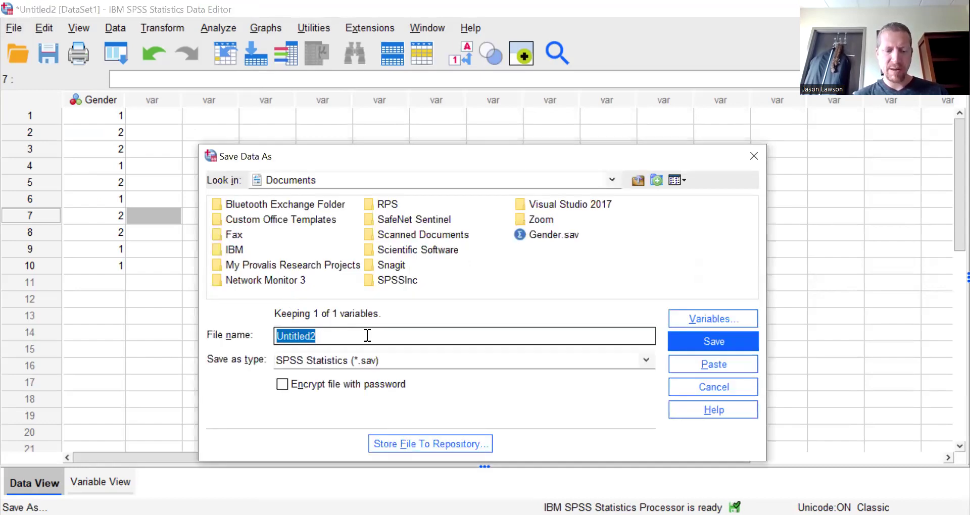
text(Gender2)
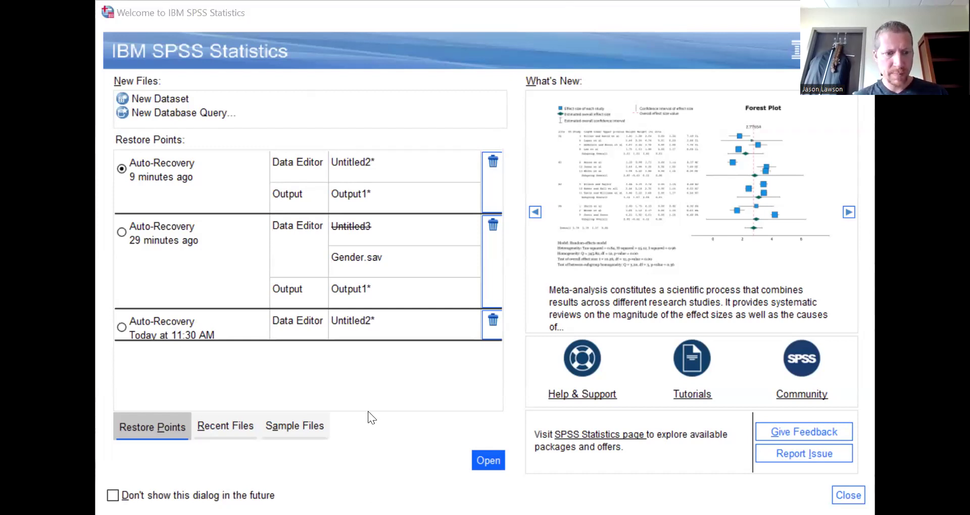
Open Gender2.sav from the Welcome dialog's recent files list.
click(233, 424)
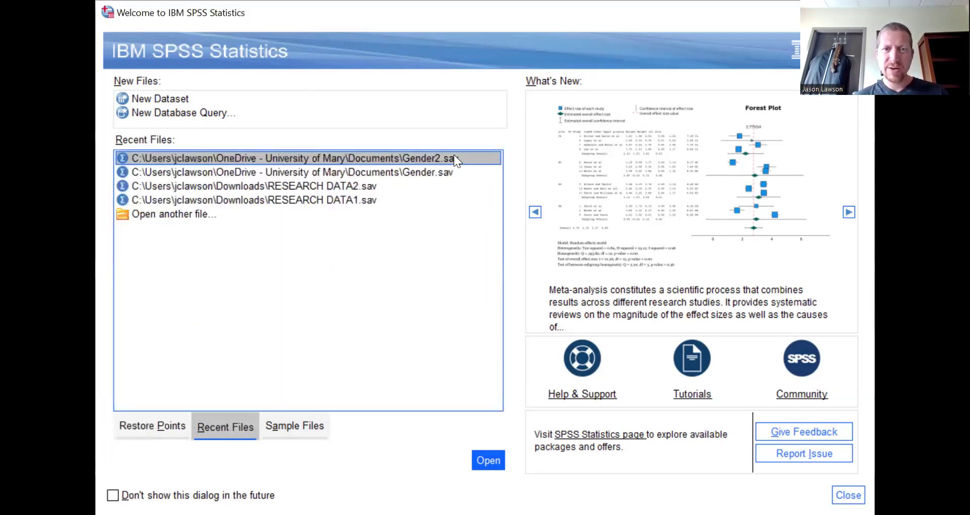
click(454, 159)
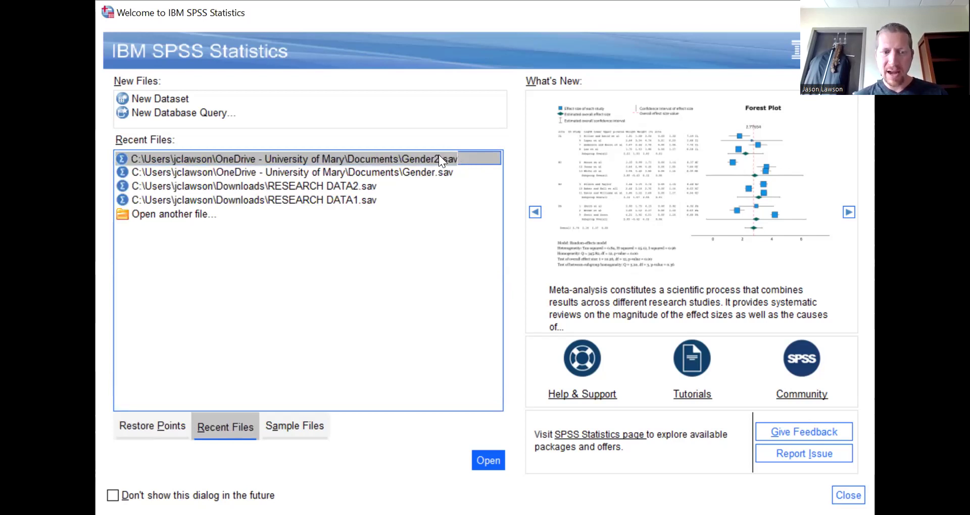
click(439, 155)
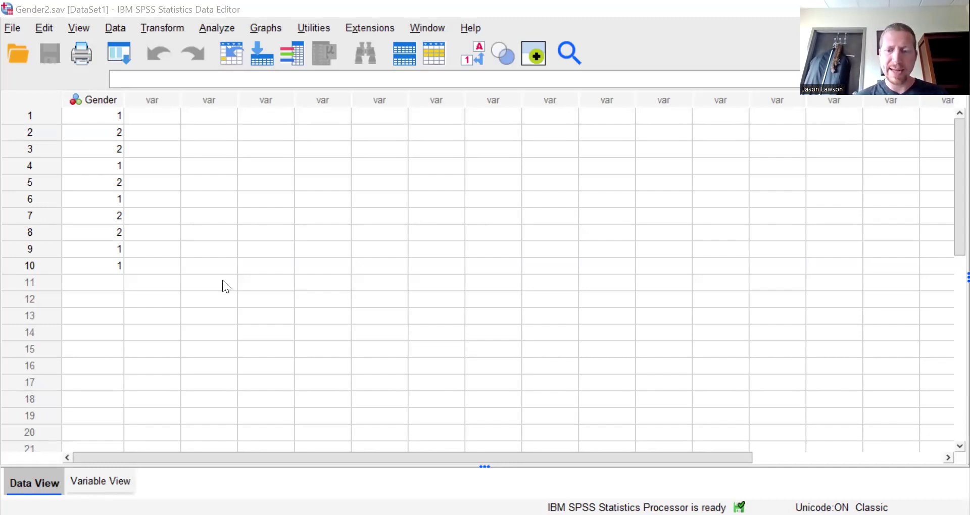
click(105, 480)
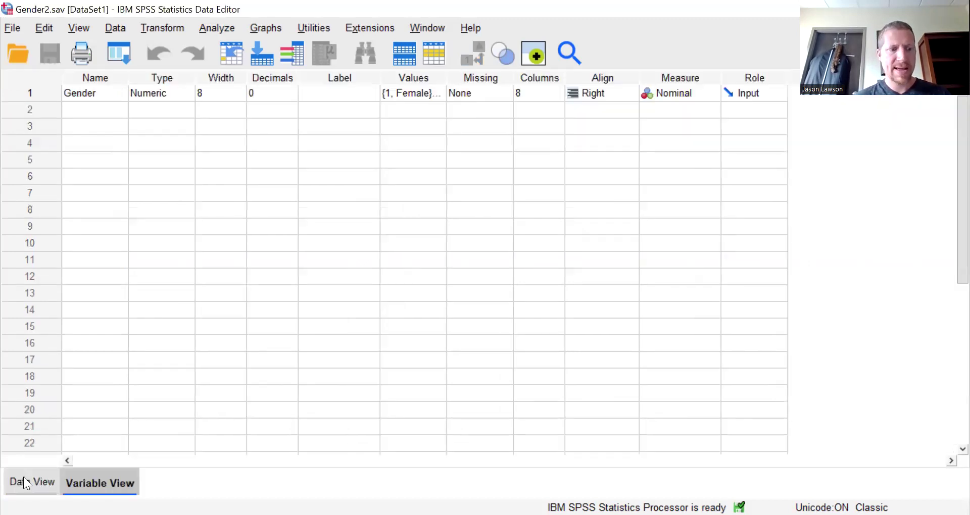
click(23, 480)
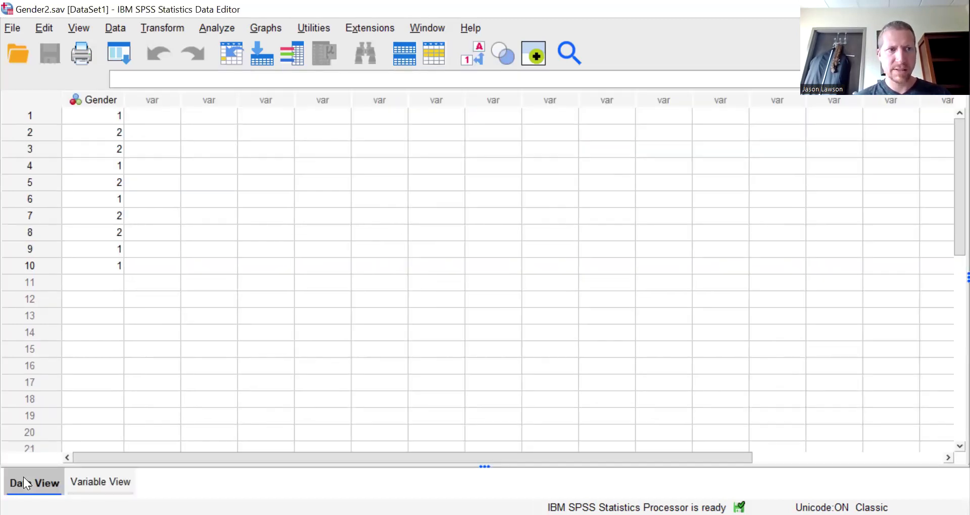